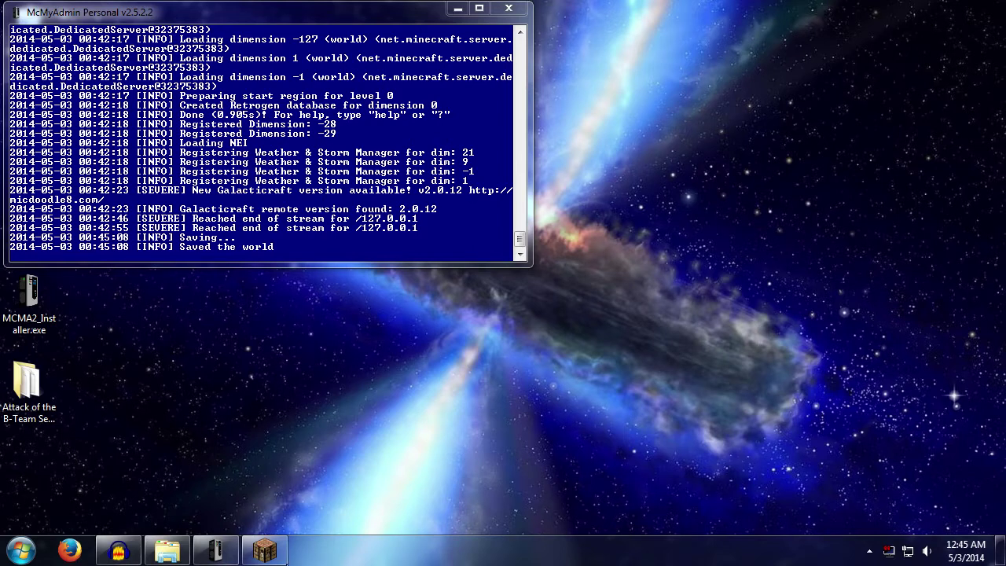
Step: Check the Minecraft server info screen, then minimize Minecraft to reveal the server console
{"action": "left_click", "coordinate": [265, 551]}
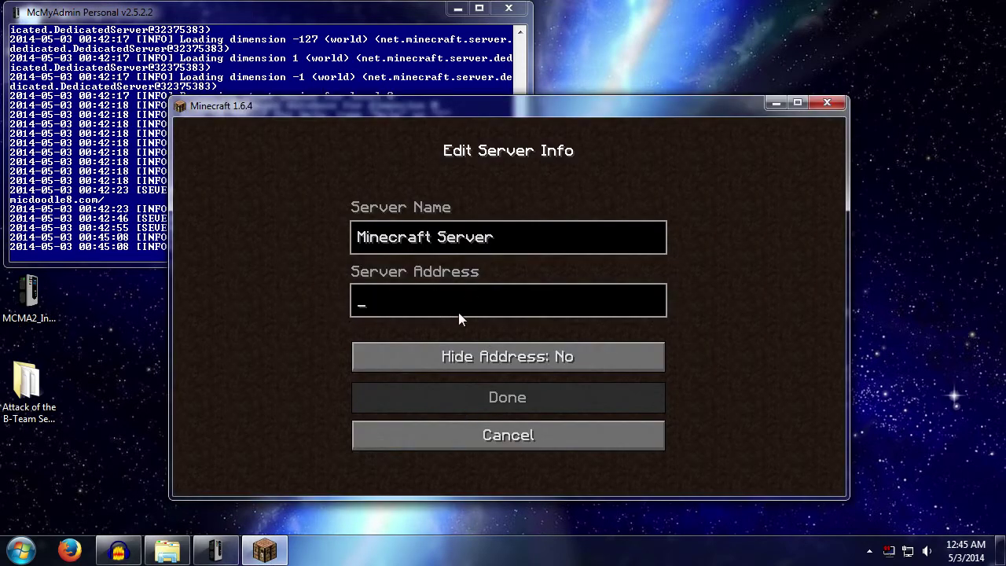
{"action": "left_click", "coordinate": [428, 312]}
{"action": "left_click", "coordinate": [774, 103]}
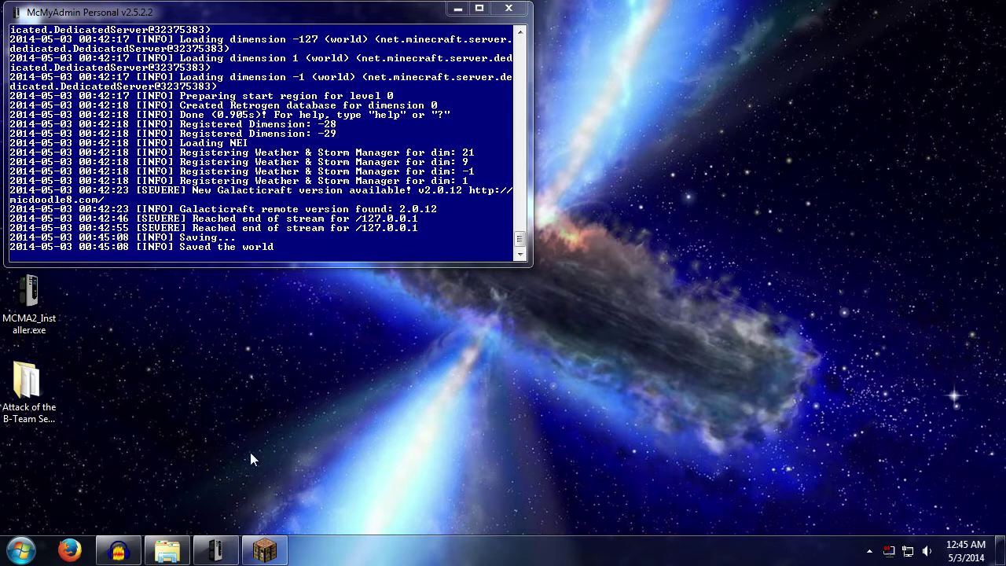
Step: Launch cmd from the Windows Run dialog
{"action": "key", "text": "super+r"}
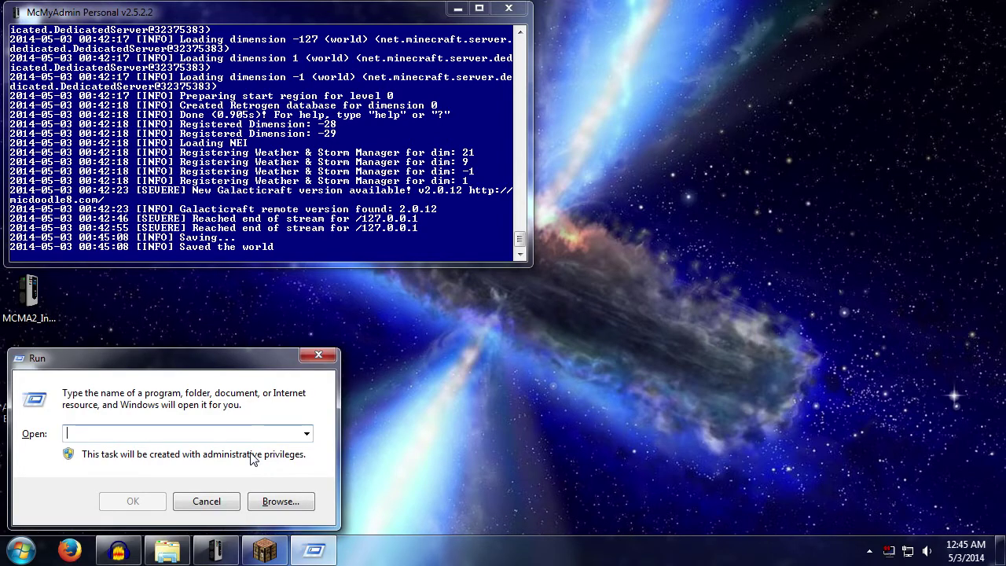
{"action": "left_click", "coordinate": [21, 550]}
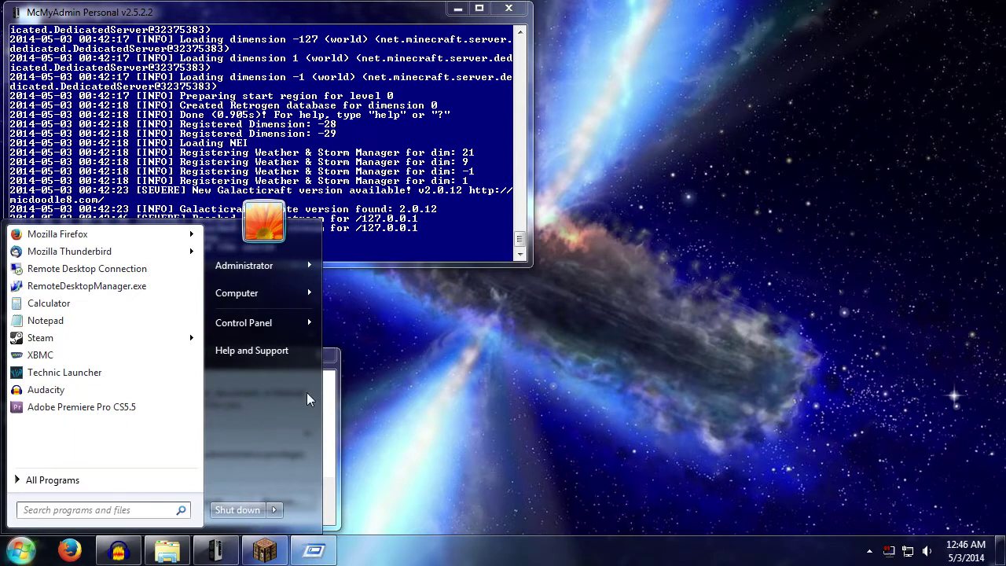
{"action": "left_click", "coordinate": [370, 436]}
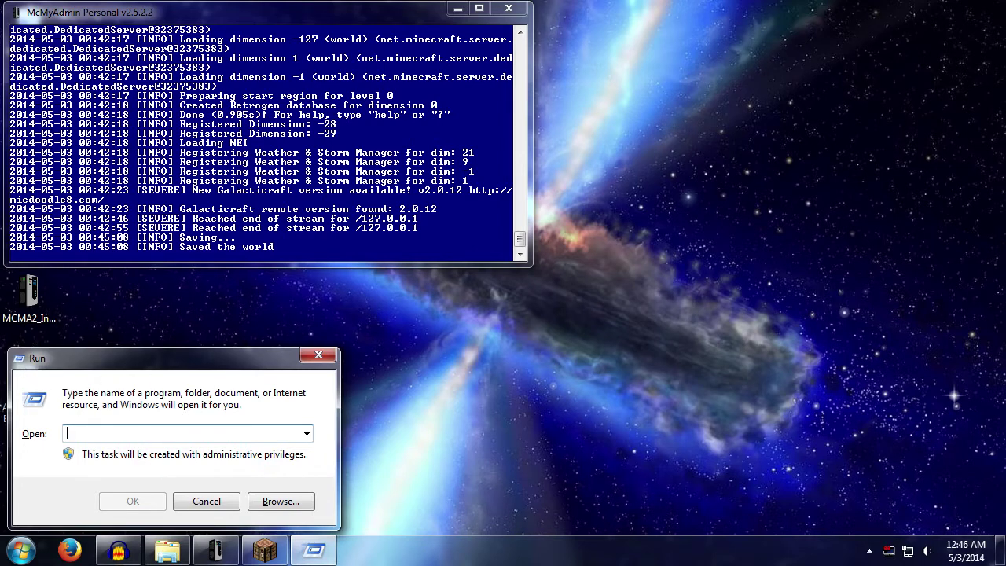
{"action": "type", "text": "cmd"}
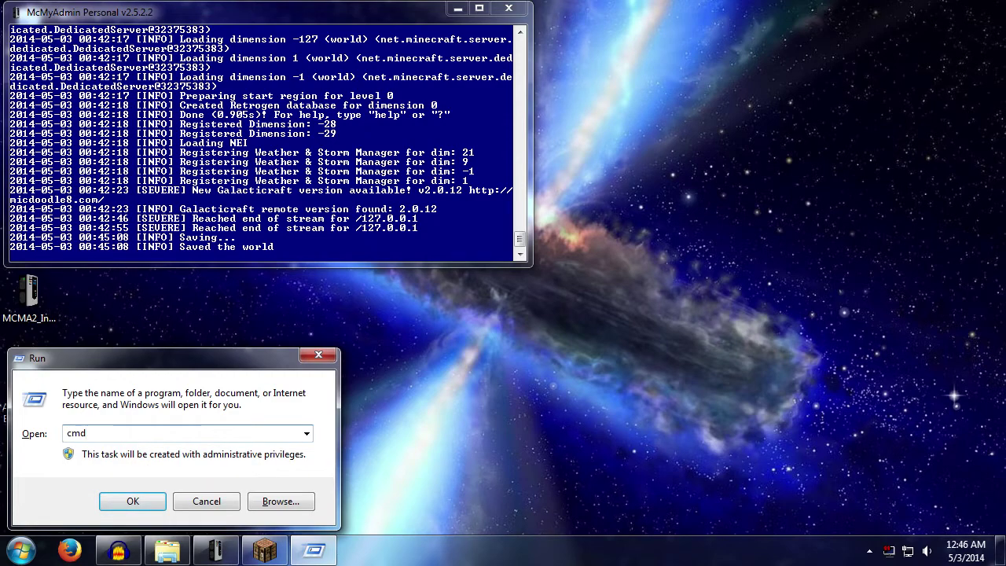
{"action": "key", "text": "Return"}
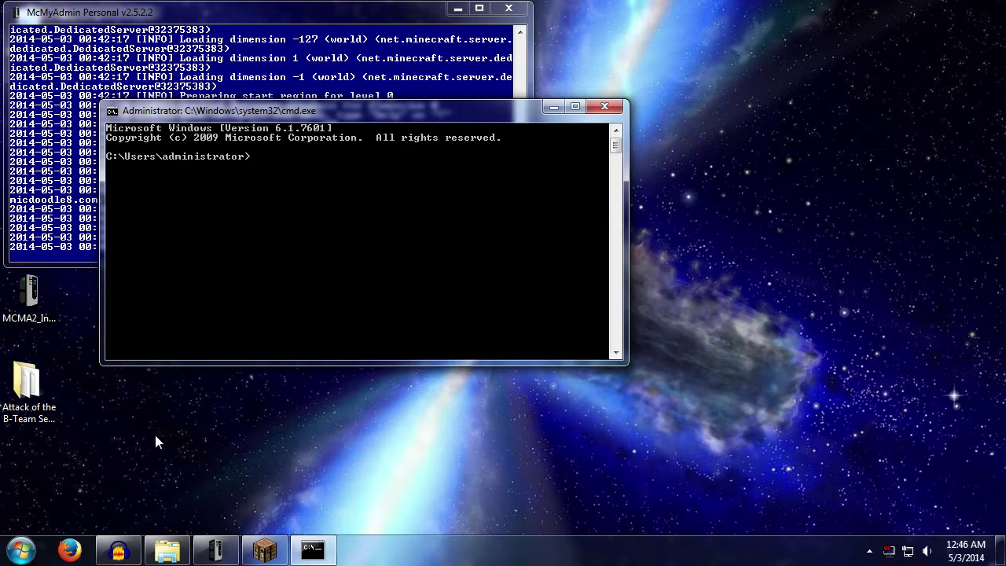
Step: Run ipconfig to show IPv4 192.168.10.73 and gateway 192.168.10.2, then bring McMyAdmin forward
{"action": "type", "text": "ipconfig"}
{"action": "key", "text": "Return"}
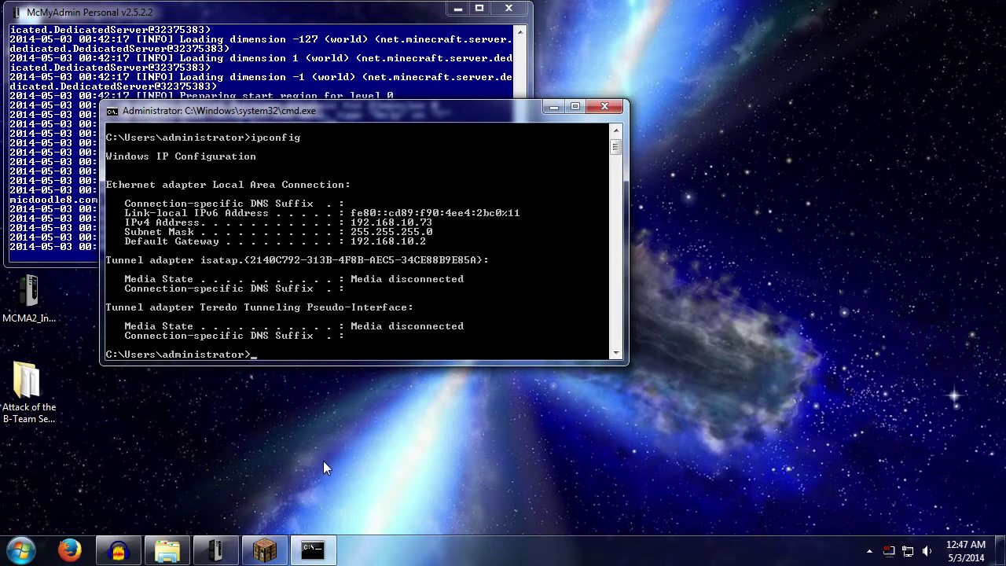
{"action": "left_click", "coordinate": [340, 6]}
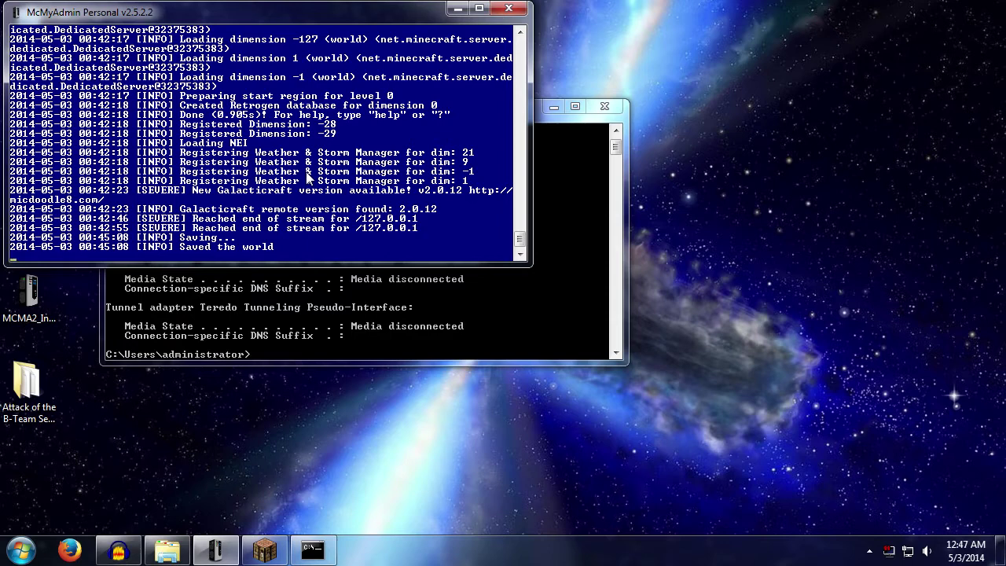
{"action": "left_click", "coordinate": [22, 550]}
{"action": "mouse_move", "coordinate": [244, 323]}
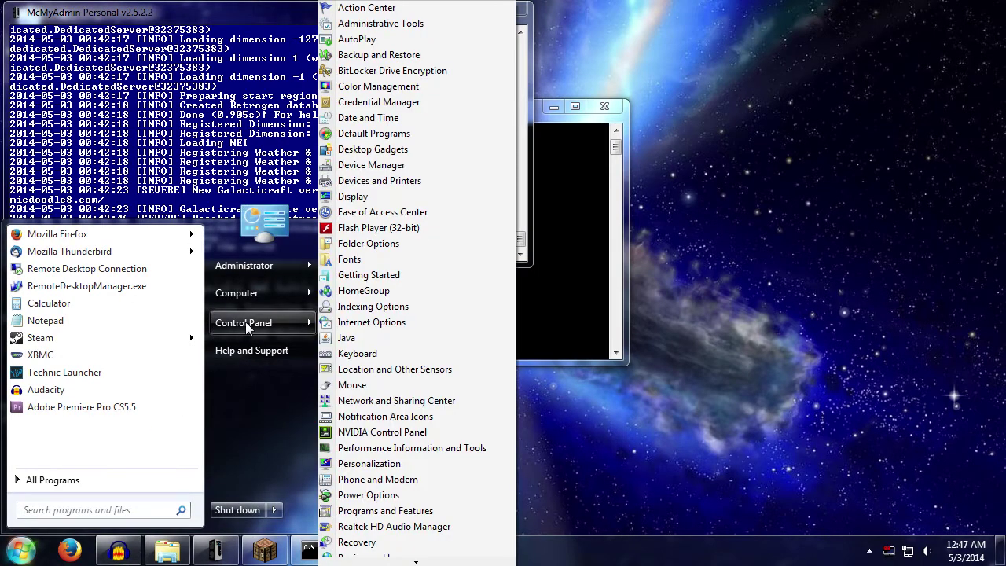
Step: Check Windows Firewall's on/off state for each network type, then close without changes
{"action": "scroll", "coordinate": [393, 501], "scroll_direction": "down", "scroll_amount": 2}
{"action": "scroll", "coordinate": [413, 519], "scroll_direction": "down", "scroll_amount": 2}
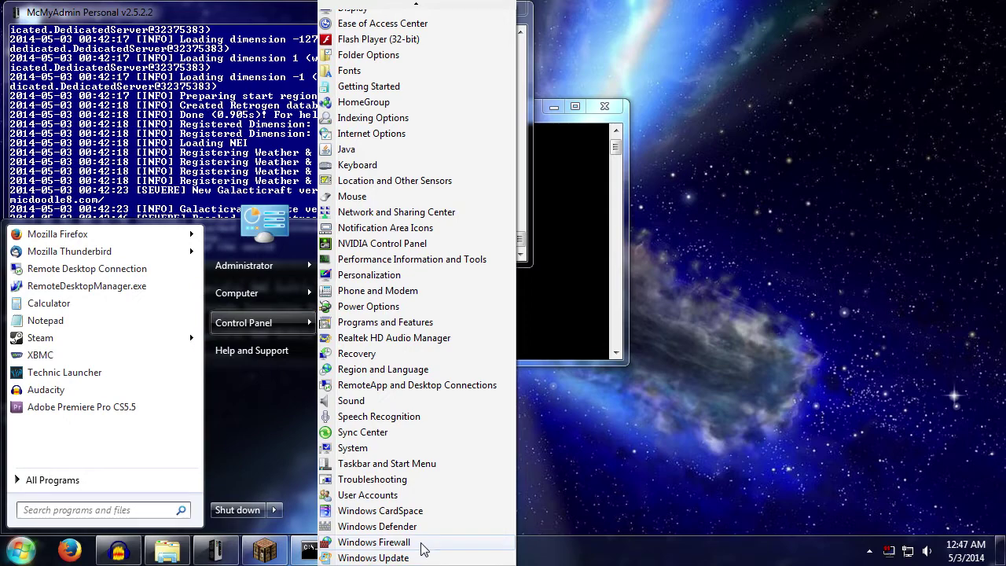
{"action": "left_click", "coordinate": [423, 544]}
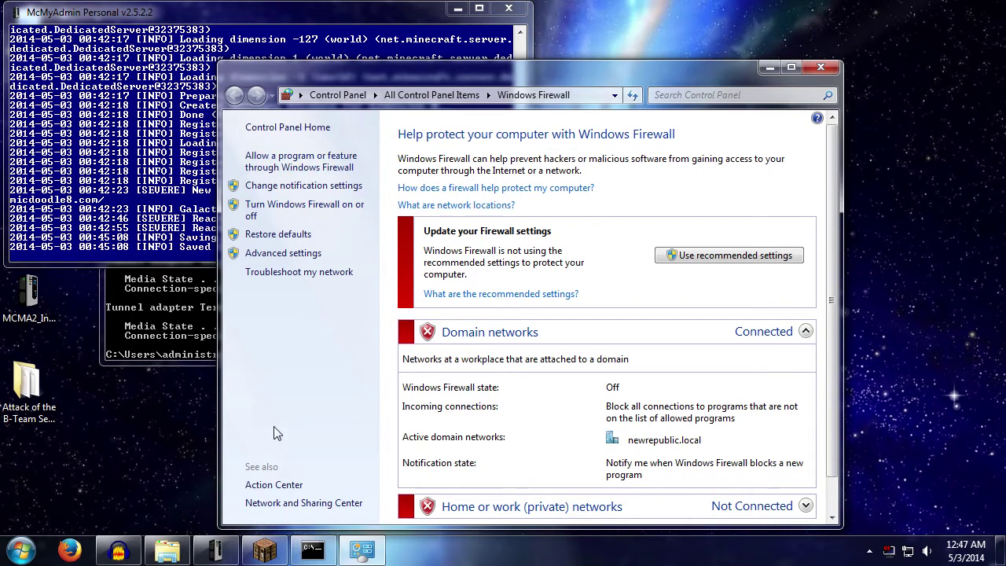
{"action": "left_click", "coordinate": [277, 211]}
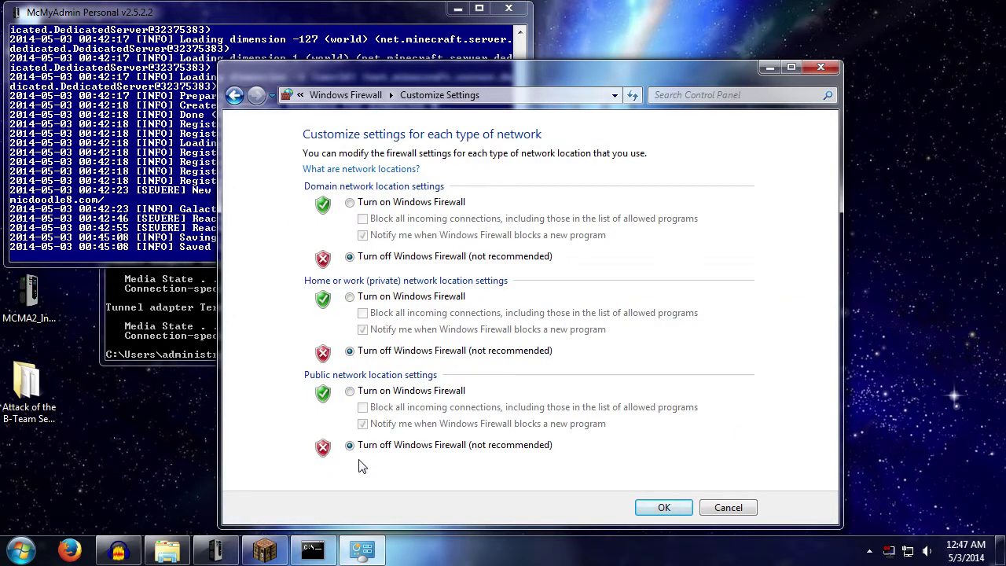
{"action": "left_click", "coordinate": [734, 509]}
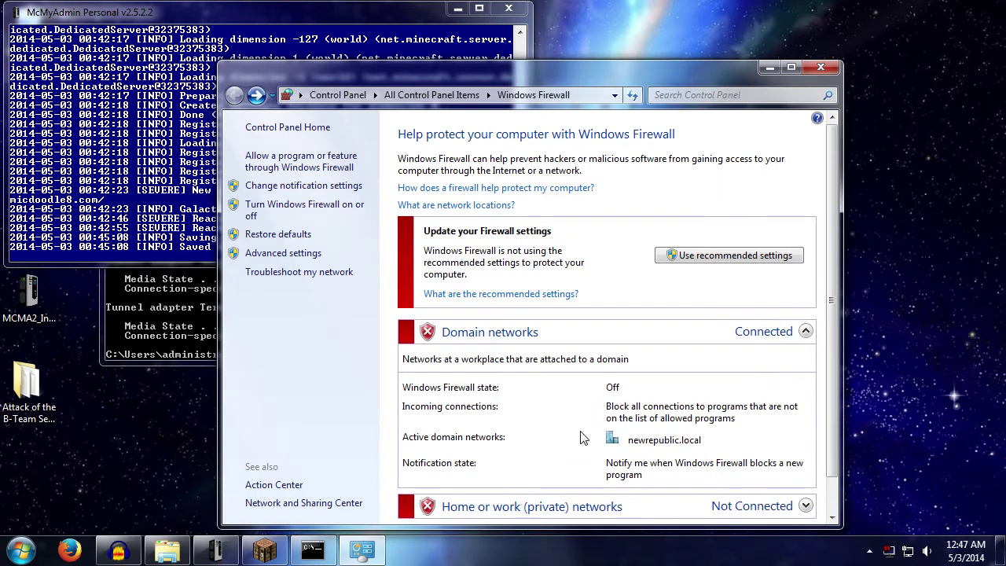
{"action": "left_click", "coordinate": [822, 67]}
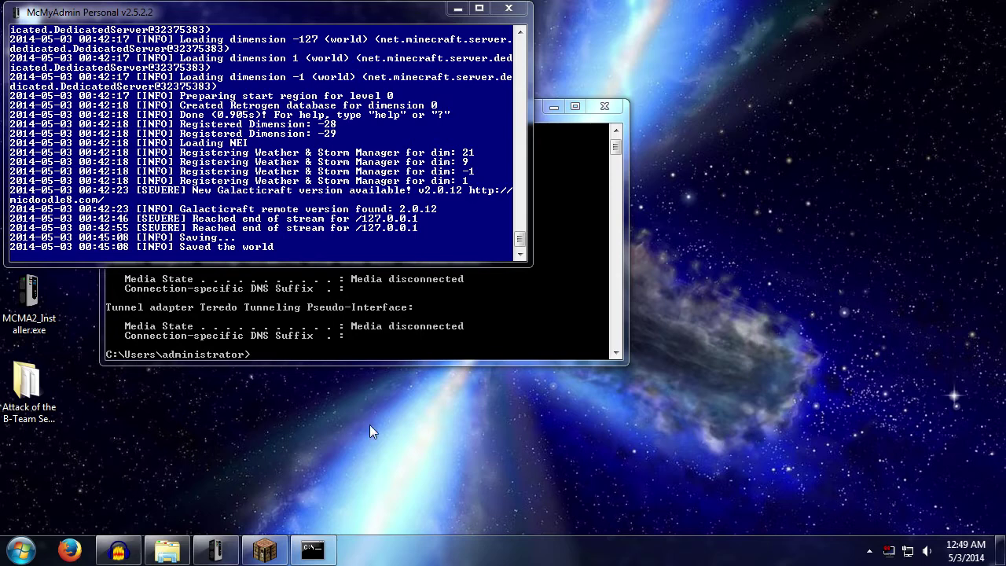
Step: Bring the ipconfig output forward, reposition the Command Prompt window, then switch to Firefox
{"action": "left_click", "coordinate": [443, 350]}
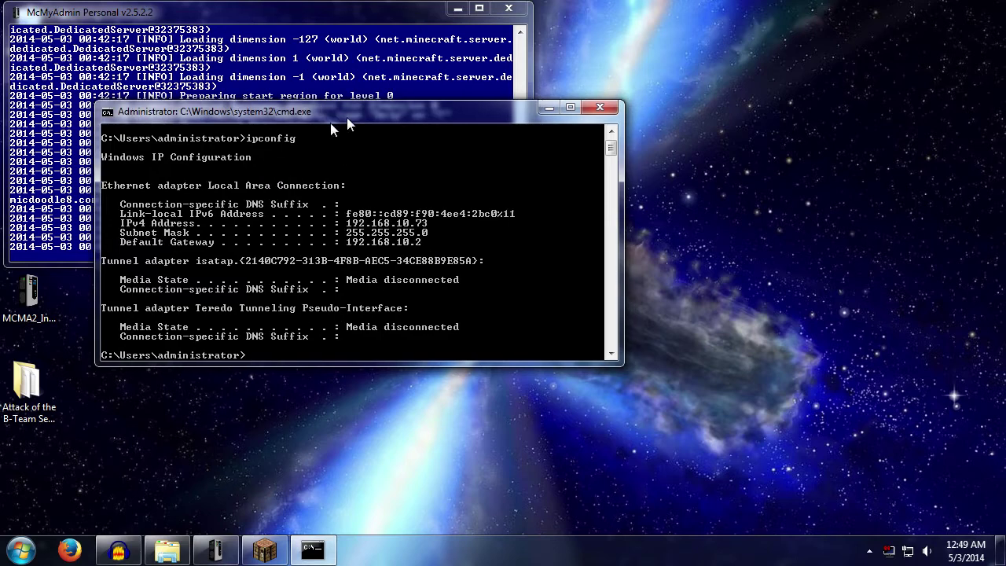
{"action": "left_click_drag", "start_coordinate": [347, 117], "coordinate": [264, 135]}
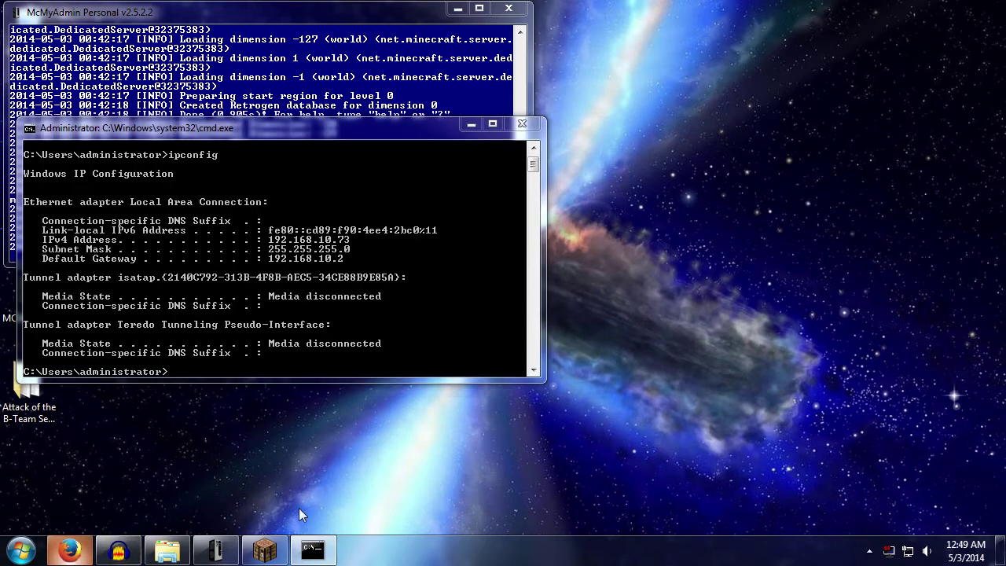
{"action": "left_click", "coordinate": [70, 550]}
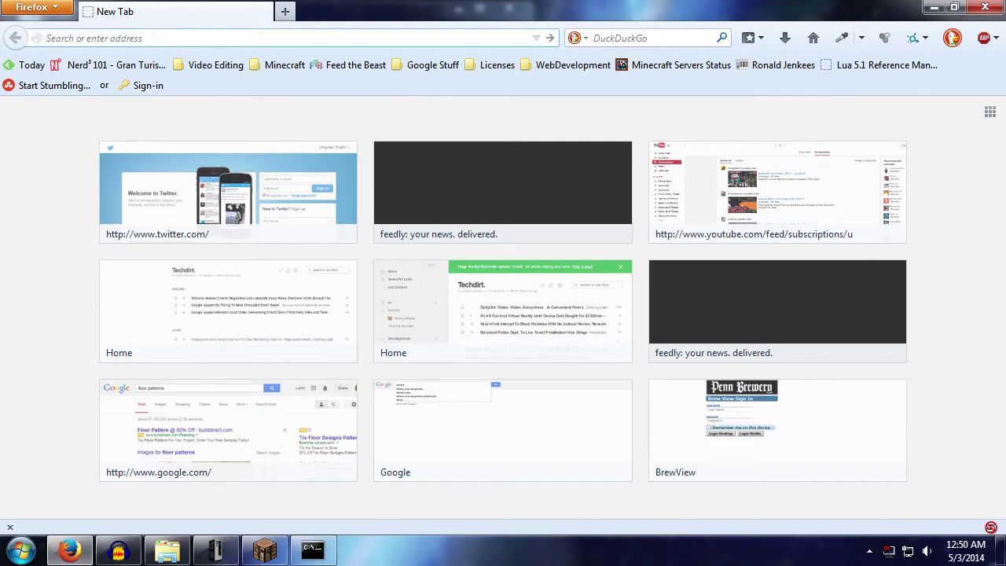
{"action": "type", "text": "Http:/"}
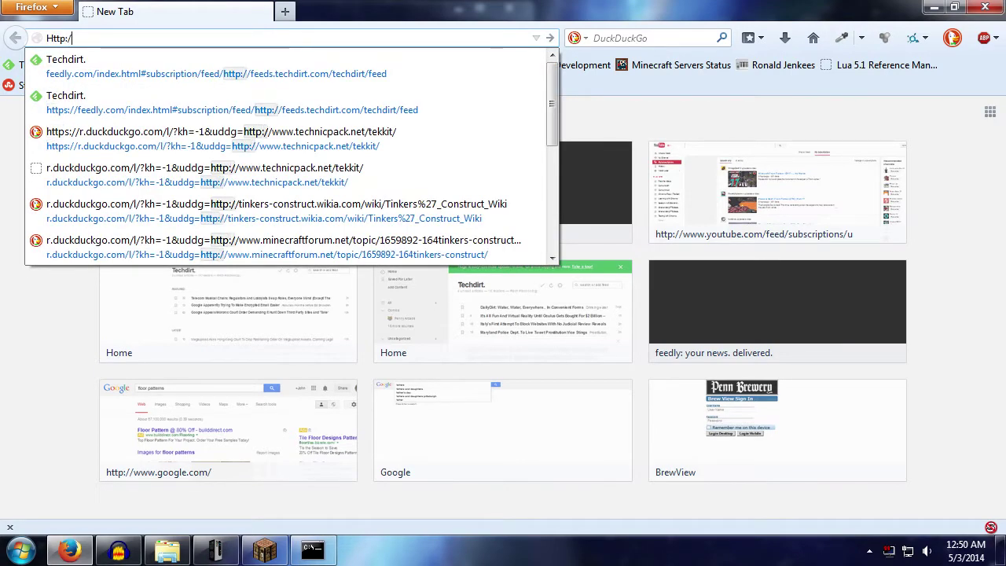
{"action": "type", "text": "/"}
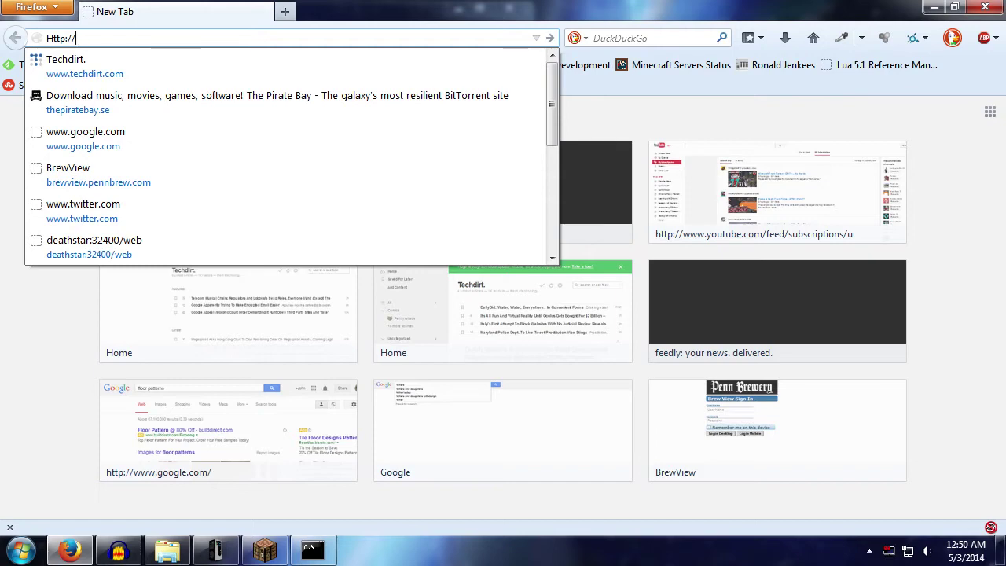
{"action": "type", "text": "192.168."}
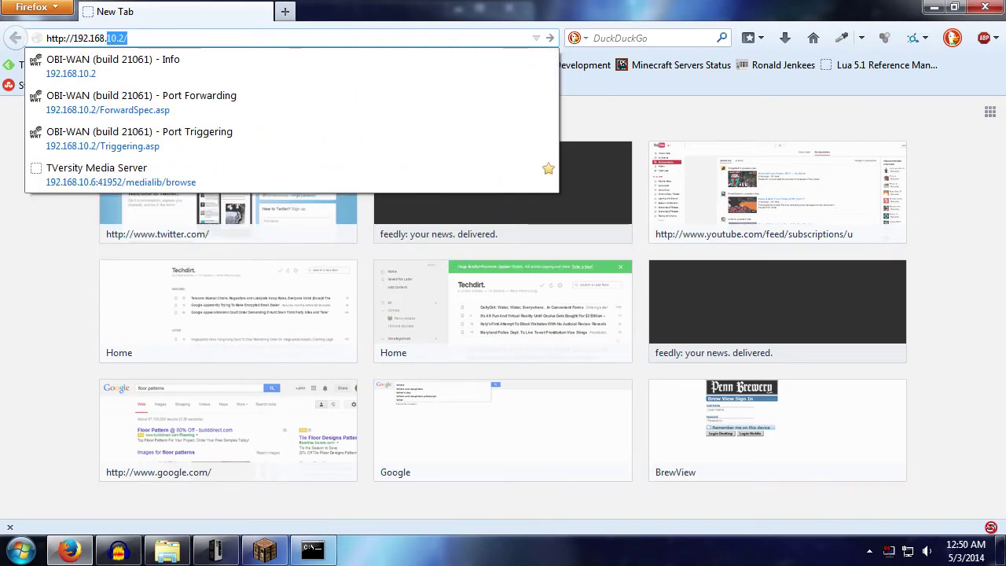
{"action": "type", "text": "10.2/"}
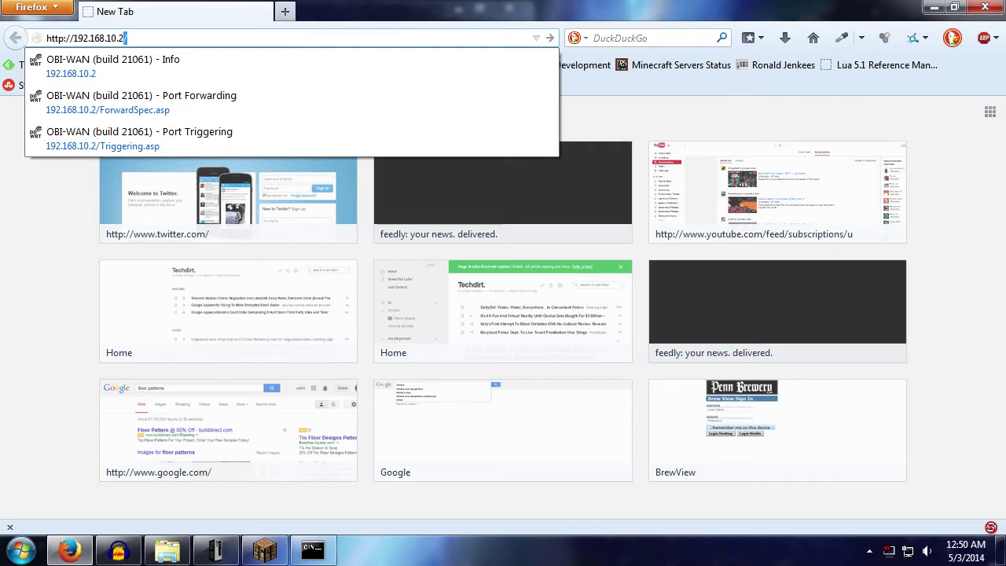
{"action": "key", "text": "Return"}
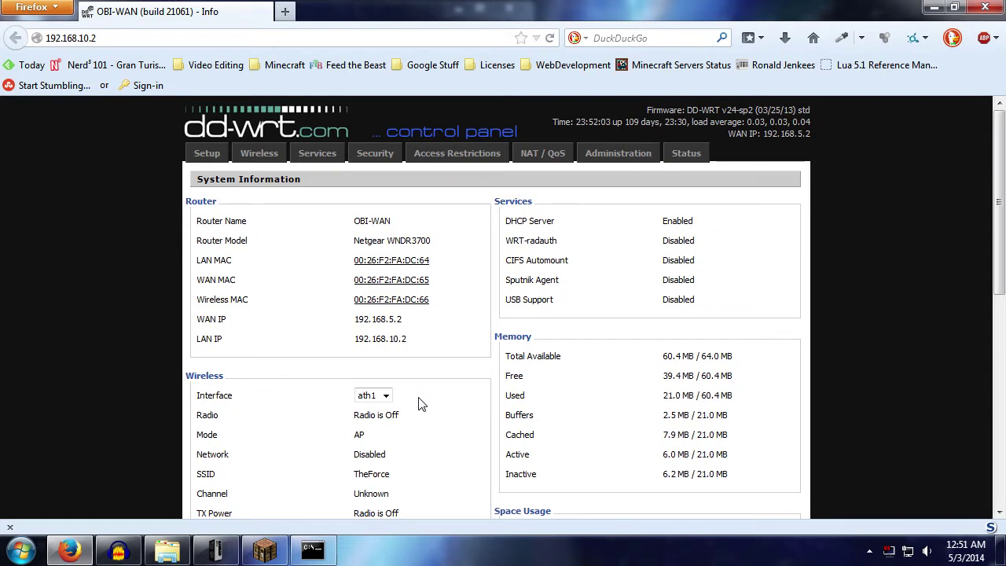
{"action": "left_click_drag", "start_coordinate": [404, 319], "coordinate": [354, 319]}
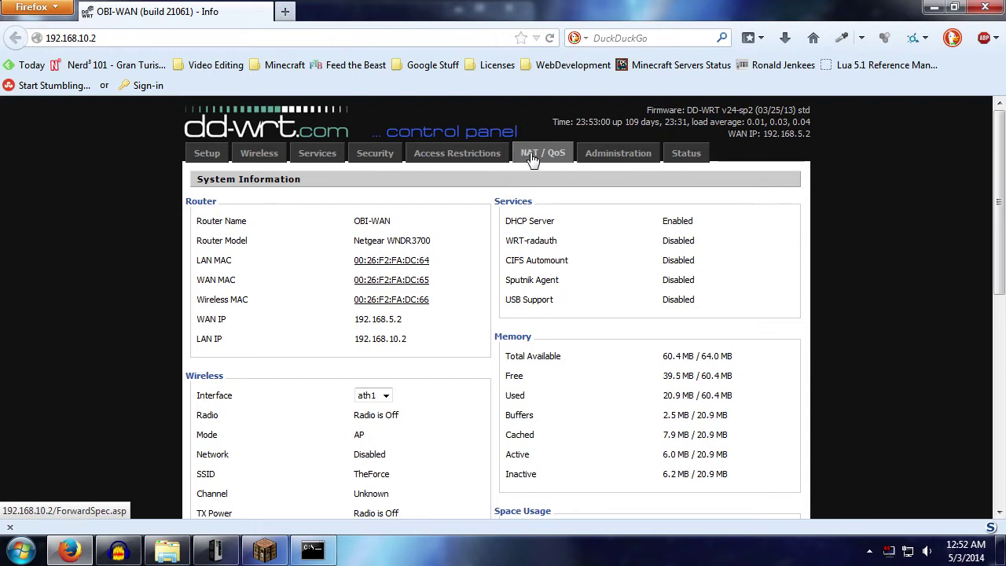
{"action": "left_click", "coordinate": [527, 163]}
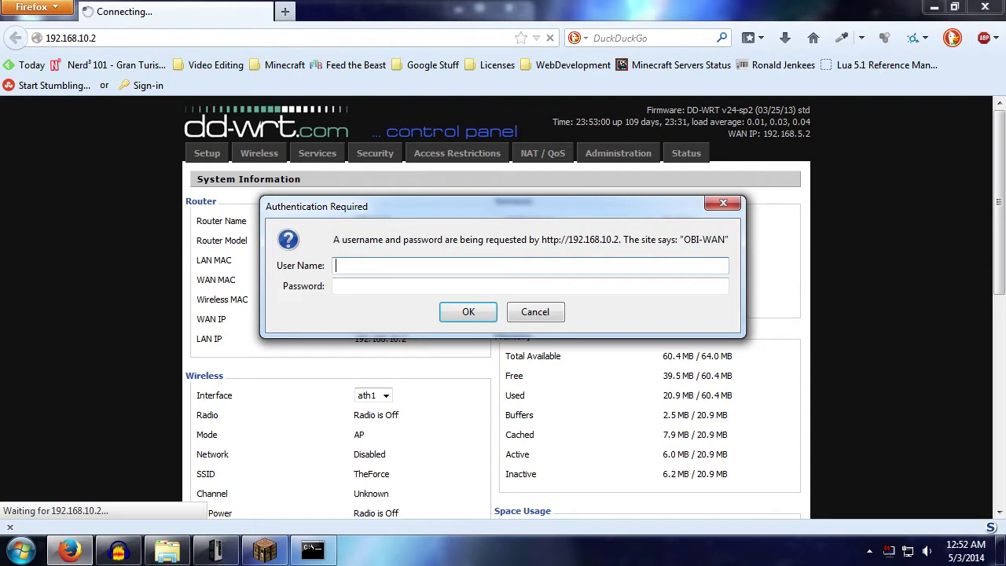
Step: Log in as administrator with the router password to reach the Port Forwarding list
{"action": "type", "text": "administrator"}
{"action": "key", "text": "Tab"}
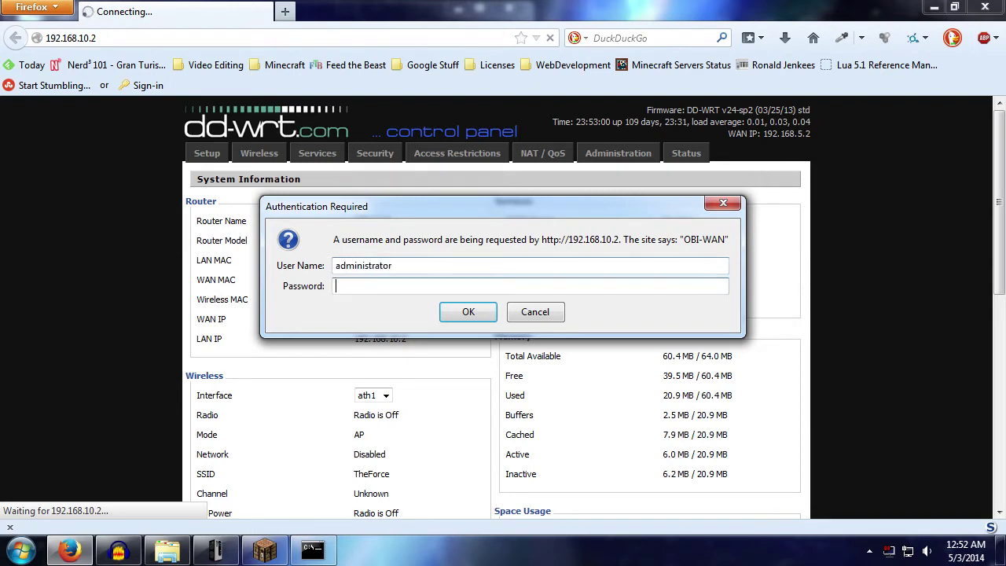
{"action": "type", "text": "*********"}
{"action": "left_click", "coordinate": [468, 312]}
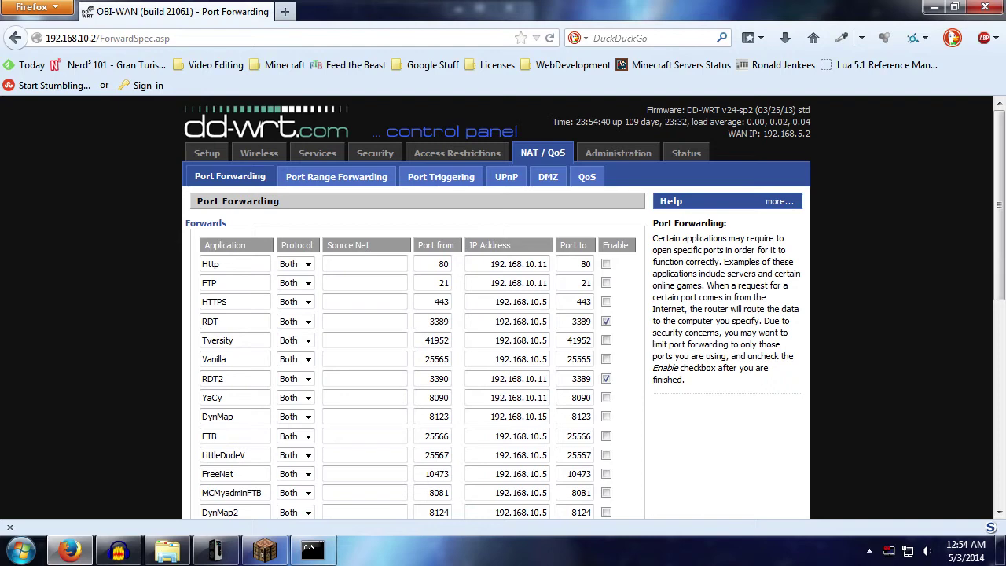
{"action": "left_click", "coordinate": [444, 179]}
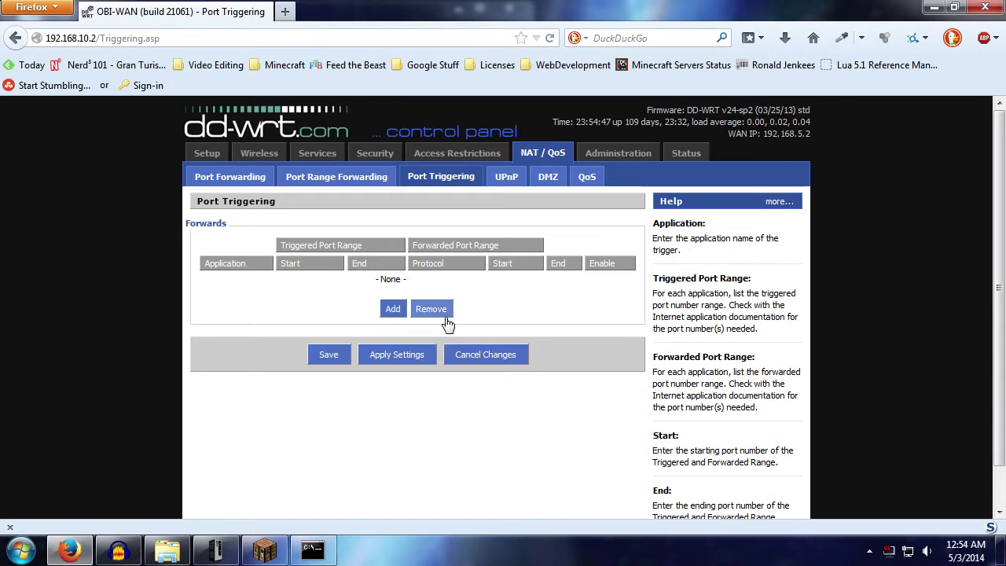
{"action": "left_click", "coordinate": [221, 177]}
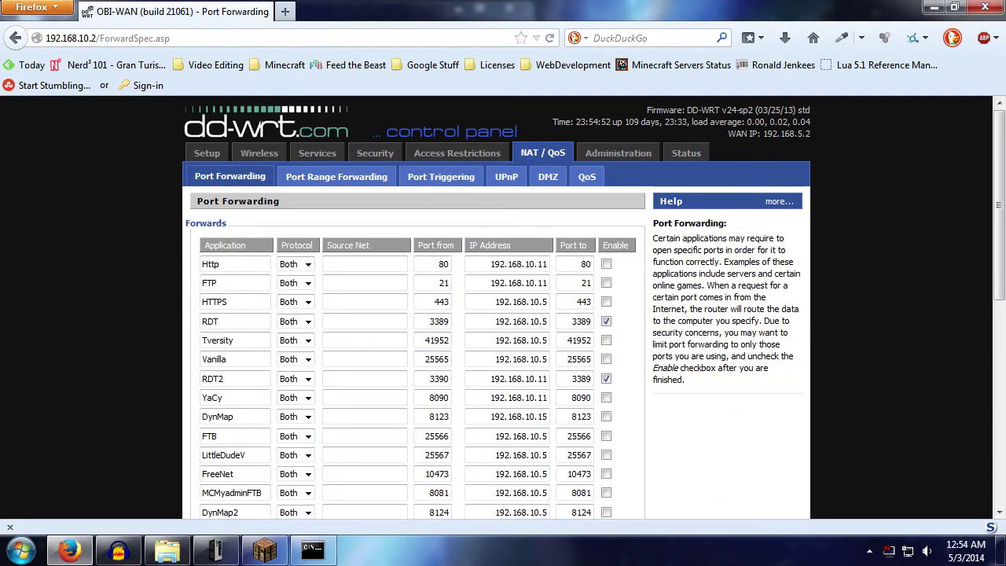
{"action": "scroll", "coordinate": [174, 221], "scroll_direction": "down", "scroll_amount": 10}
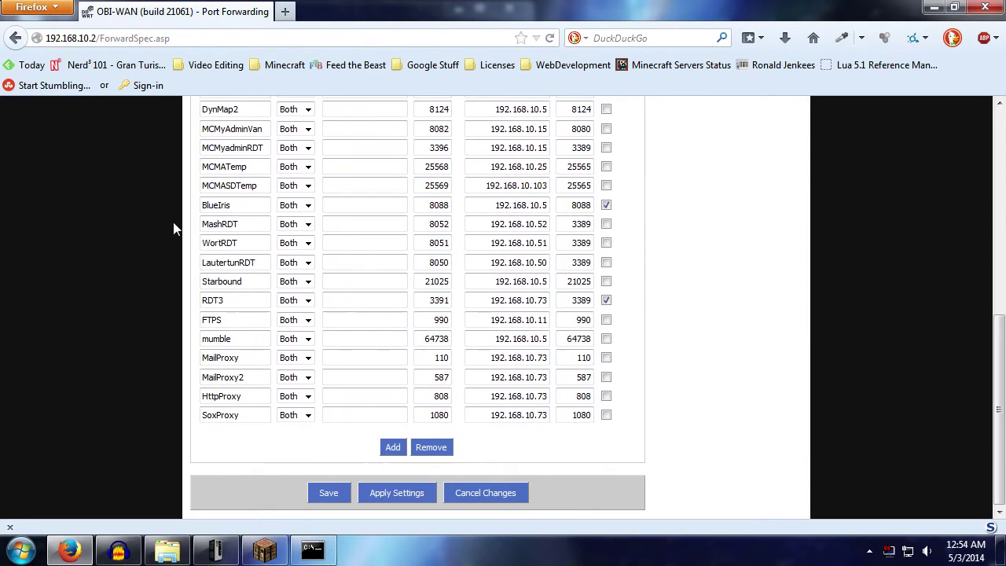
{"action": "scroll", "coordinate": [175, 228], "scroll_direction": "up", "scroll_amount": 2}
{"action": "scroll", "coordinate": [235, 252], "scroll_direction": "up", "scroll_amount": 4}
{"action": "scroll", "coordinate": [292, 277], "scroll_direction": "up", "scroll_amount": 4}
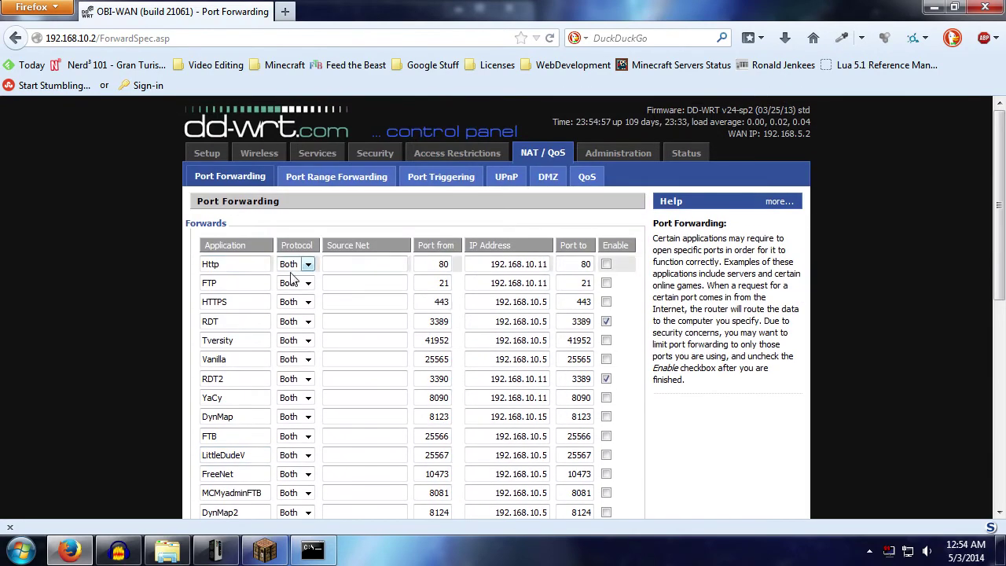
{"action": "scroll", "coordinate": [293, 277], "scroll_direction": "down", "scroll_amount": 12}
{"action": "scroll", "coordinate": [293, 409], "scroll_direction": "up", "scroll_amount": 4}
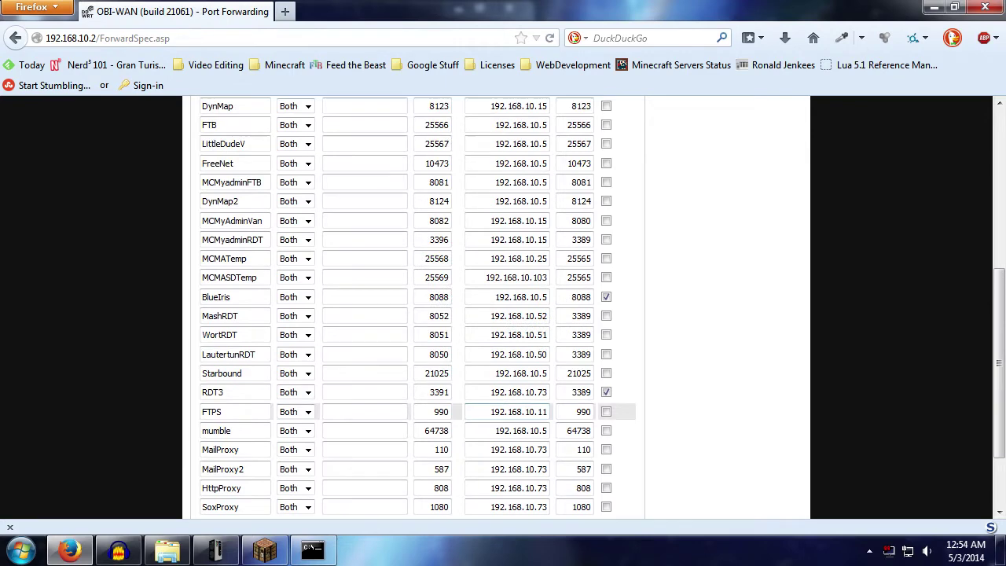
{"action": "scroll", "coordinate": [293, 409], "scroll_direction": "up", "scroll_amount": 4}
{"action": "scroll", "coordinate": [293, 338], "scroll_direction": "up", "scroll_amount": 3}
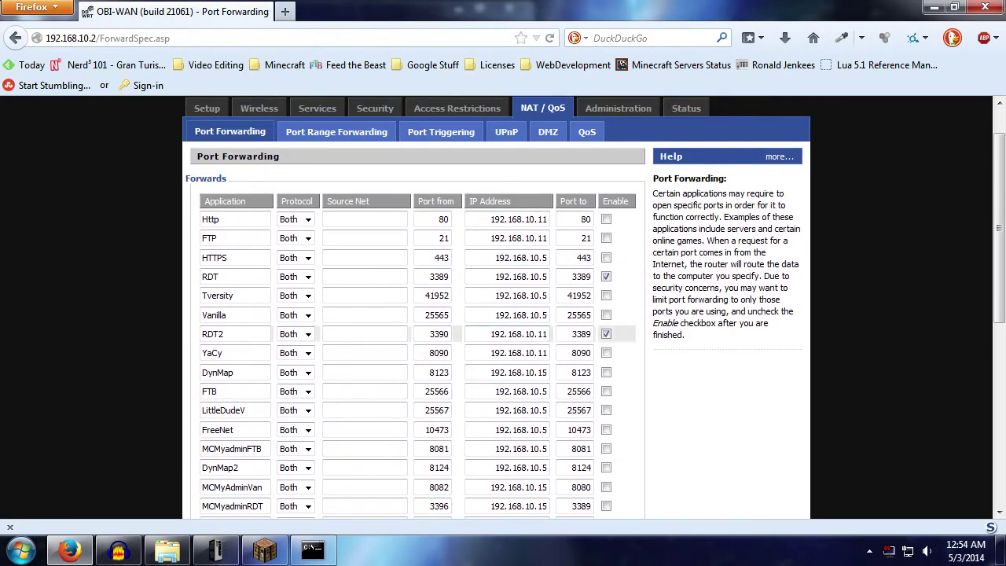
{"action": "scroll", "coordinate": [409, 452], "scroll_direction": "up", "scroll_amount": 1}
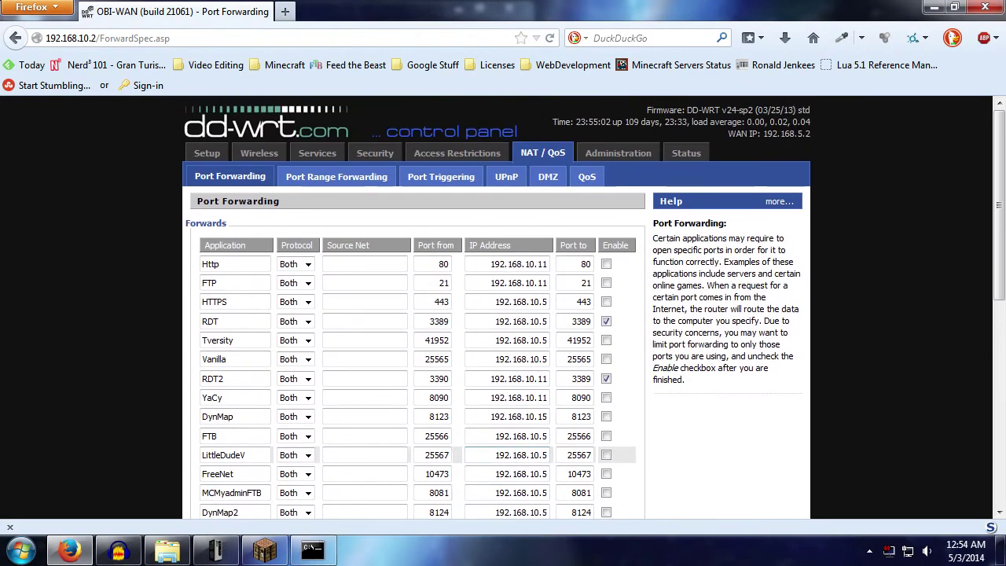
{"action": "scroll", "coordinate": [461, 362], "scroll_direction": "down", "scroll_amount": 1}
{"action": "scroll", "coordinate": [463, 365], "scroll_direction": "down", "scroll_amount": 1}
{"action": "scroll", "coordinate": [466, 369], "scroll_direction": "down", "scroll_amount": 2}
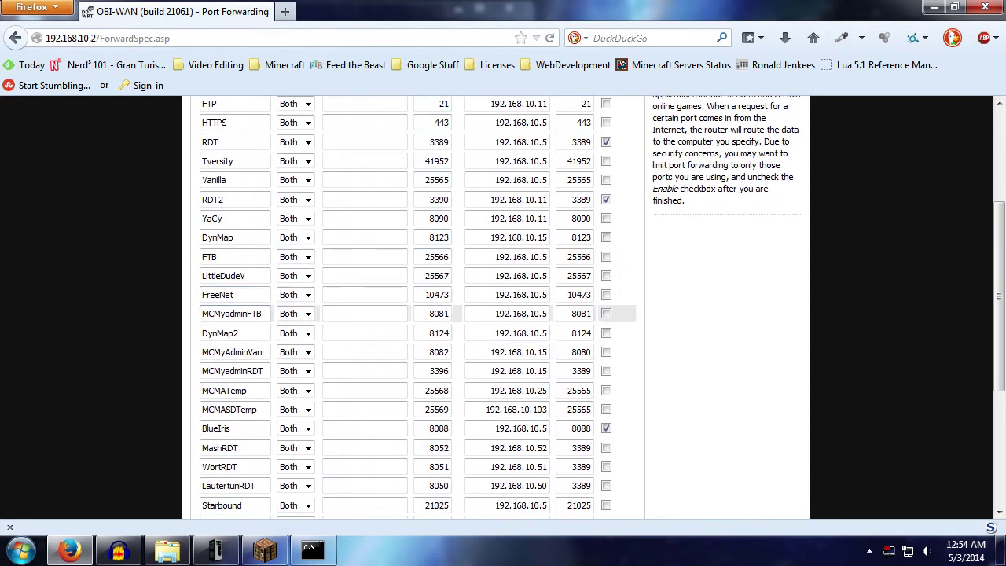
{"action": "double_click", "coordinate": [250, 313]}
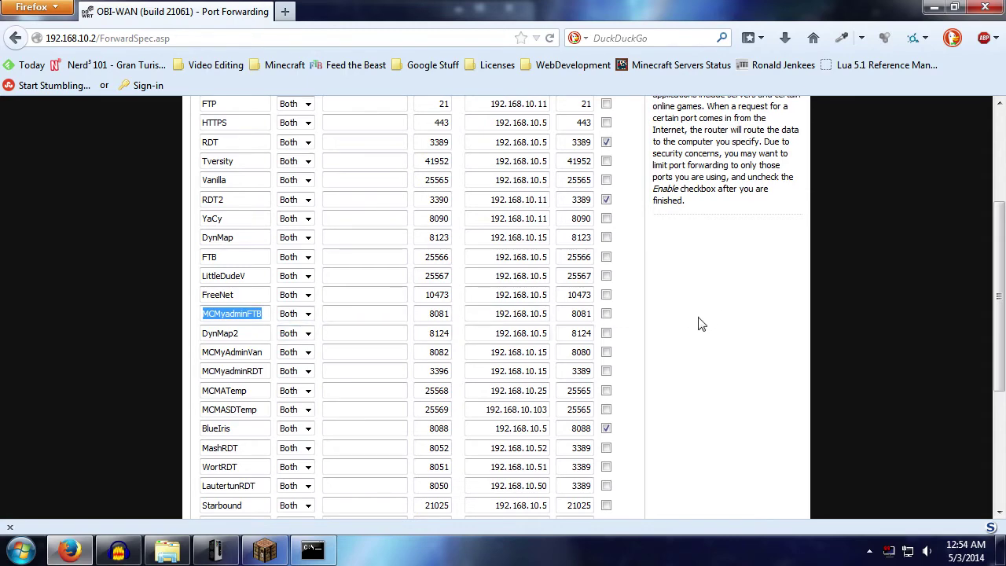
{"action": "scroll", "coordinate": [702, 324], "scroll_direction": "down", "scroll_amount": 5}
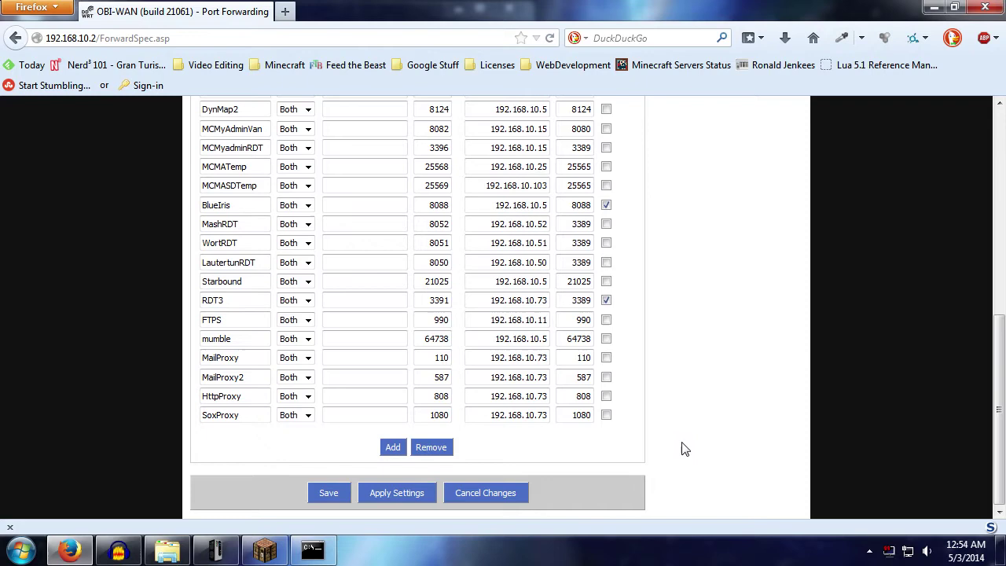
{"action": "scroll", "coordinate": [682, 449], "scroll_direction": "up", "scroll_amount": 10}
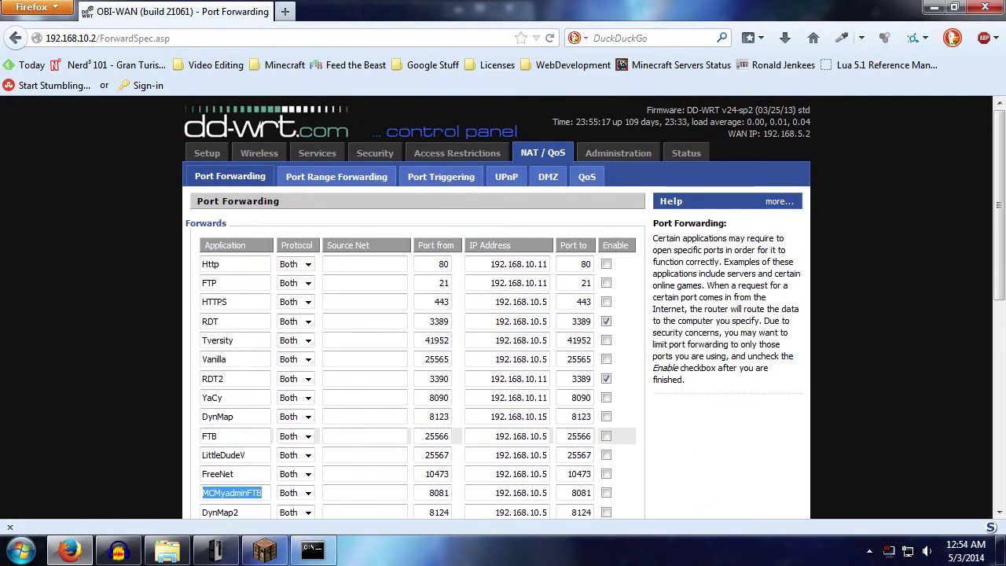
{"action": "scroll", "coordinate": [636, 413], "scroll_direction": "down", "scroll_amount": 5}
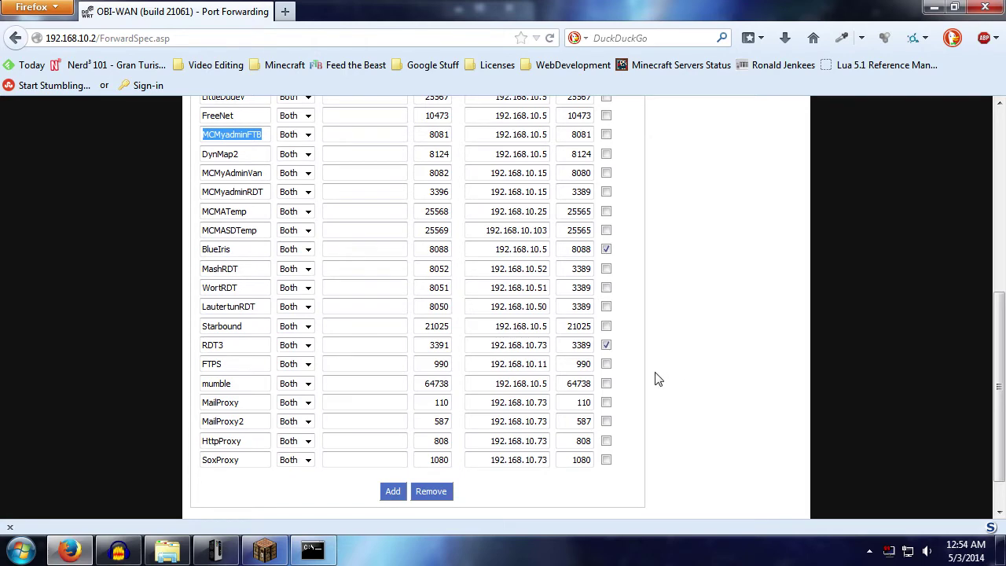
{"action": "scroll", "coordinate": [636, 382], "scroll_direction": "up", "scroll_amount": 5}
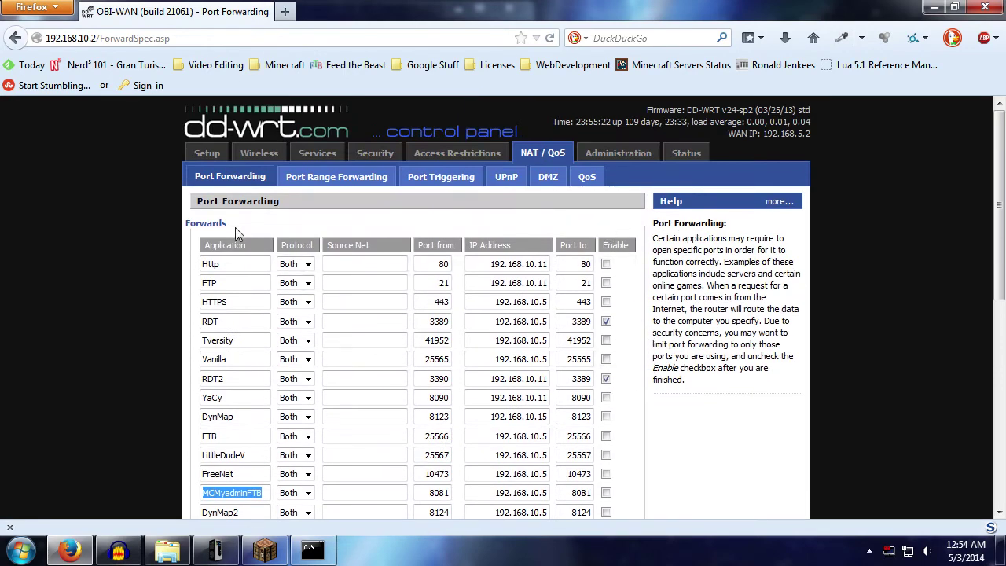
{"action": "scroll", "coordinate": [166, 217], "scroll_direction": "down", "scroll_amount": 5}
{"action": "scroll", "coordinate": [167, 226], "scroll_direction": "down", "scroll_amount": 1}
Step: Add a new port forwarding row named Minecraft
{"action": "left_click", "coordinate": [397, 450]}
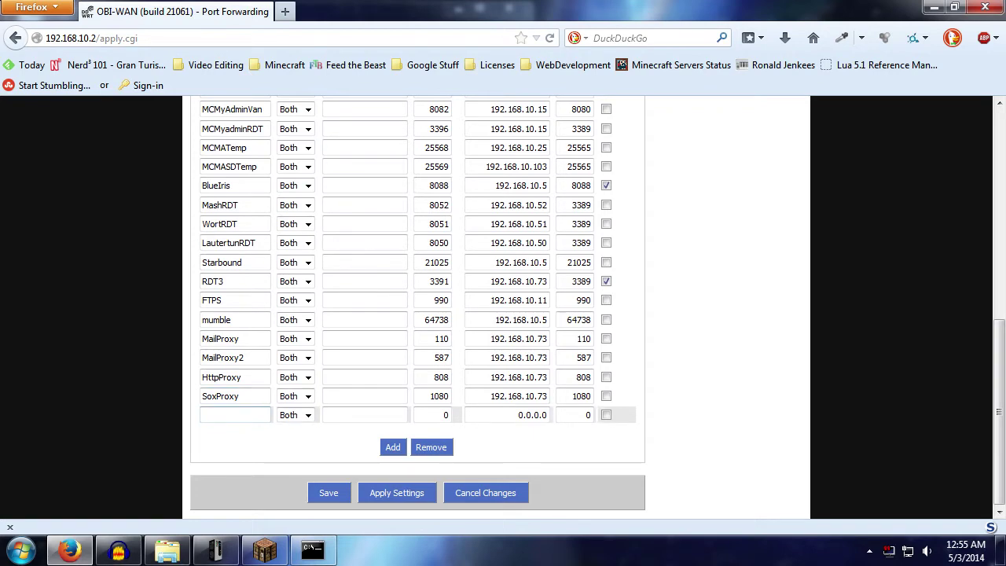
{"action": "scroll", "coordinate": [235, 415], "scroll_direction": "up", "scroll_amount": 10}
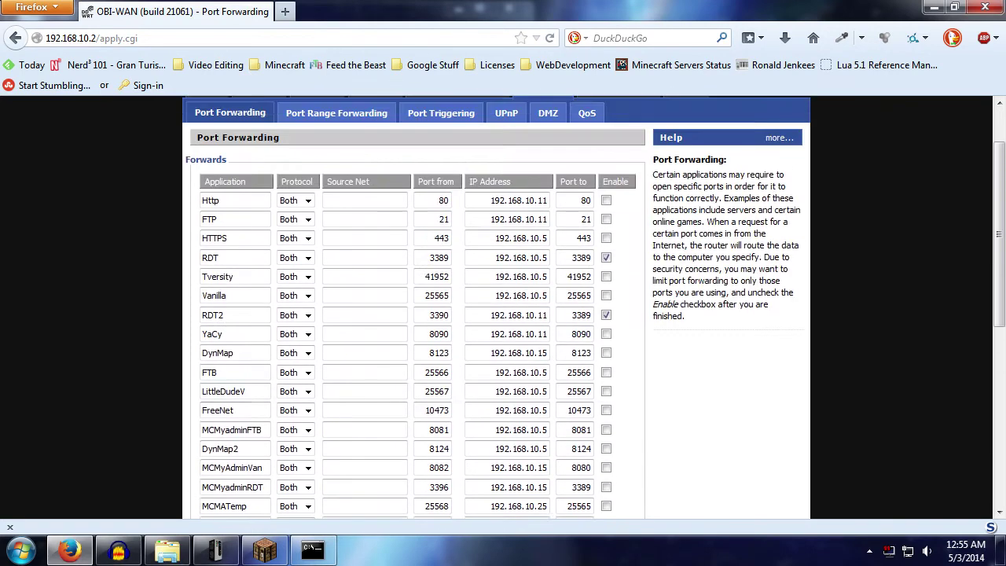
{"action": "scroll", "coordinate": [236, 415], "scroll_direction": "down", "scroll_amount": 7}
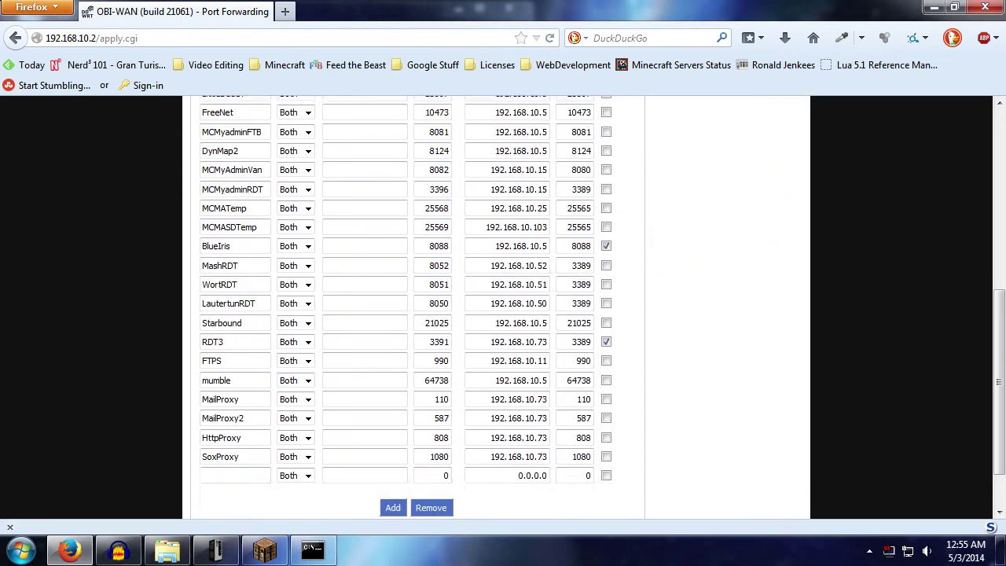
{"action": "scroll", "coordinate": [236, 415], "scroll_direction": "down", "scroll_amount": 3}
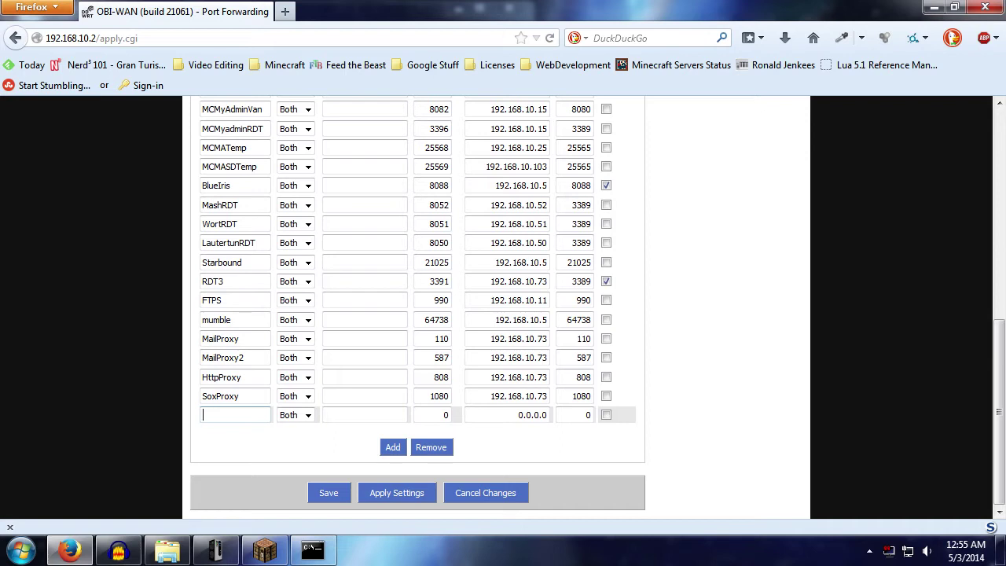
{"action": "type", "text": "Min"}
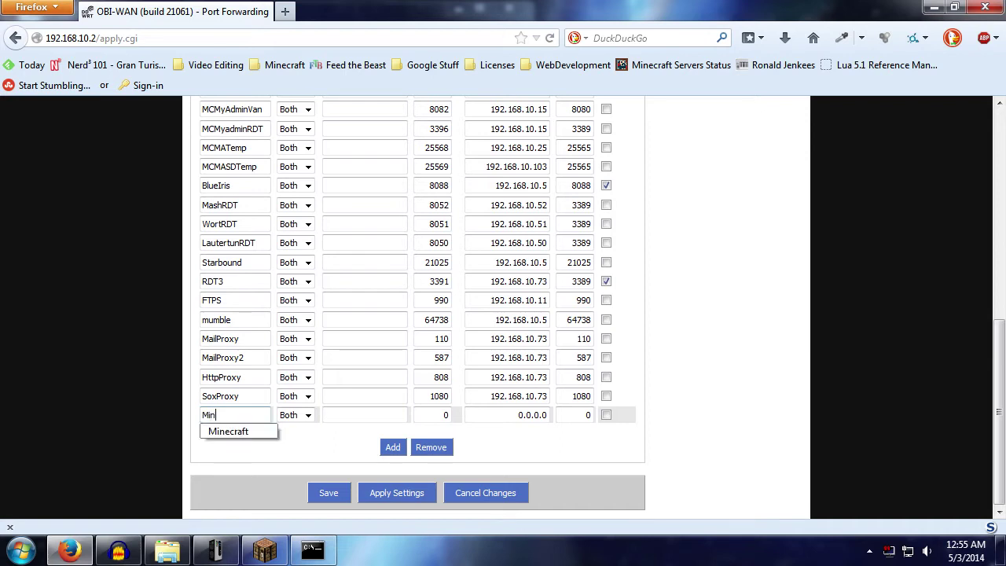
{"action": "type", "text": "ecraft"}
{"action": "left_click", "coordinate": [315, 431]}
Step: Set the Minecraft row's protocol to Both after briefly choosing UDP
{"action": "scroll", "coordinate": [306, 353], "scroll_direction": "up", "scroll_amount": 10}
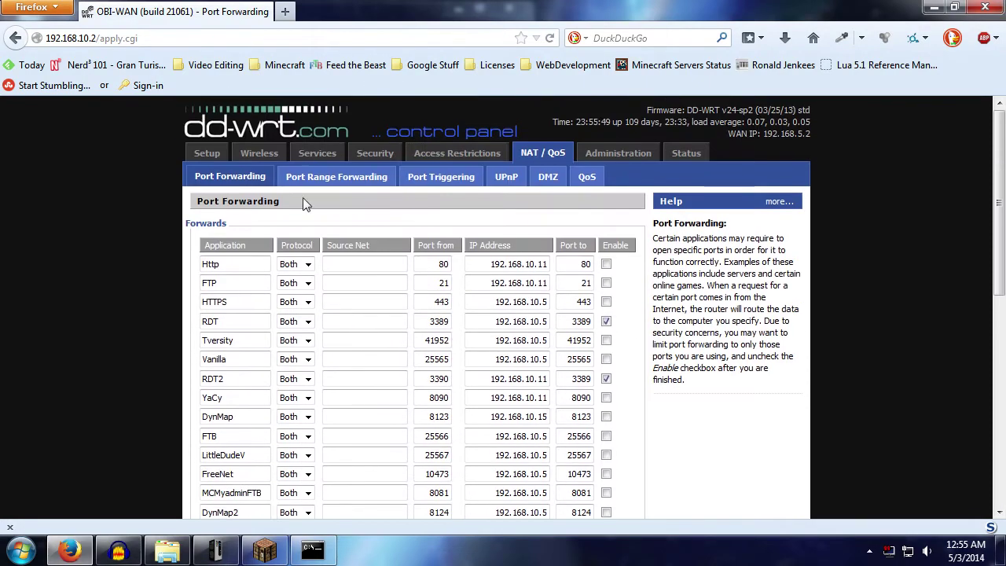
{"action": "scroll", "coordinate": [314, 252], "scroll_direction": "down", "scroll_amount": 10}
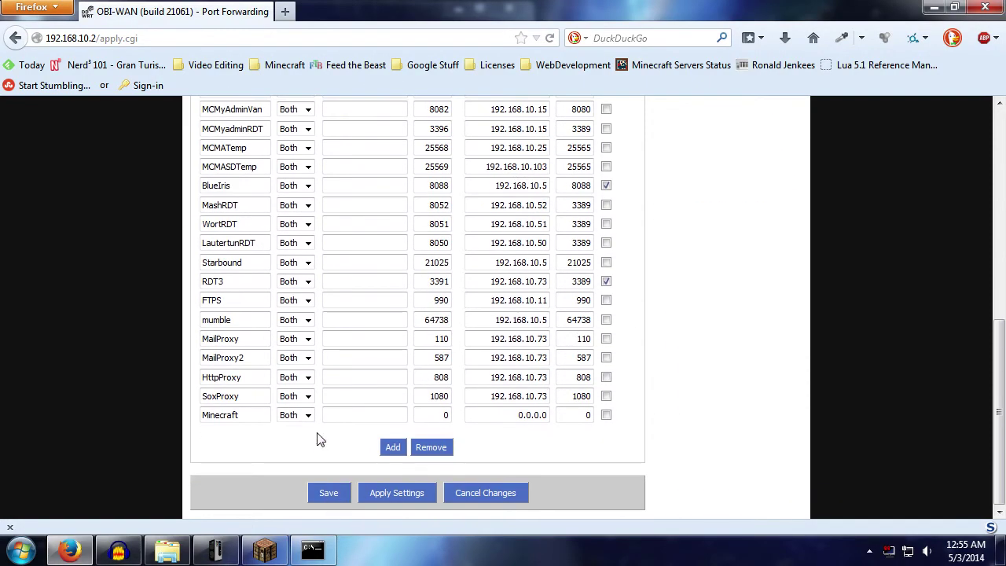
{"action": "left_click", "coordinate": [307, 416]}
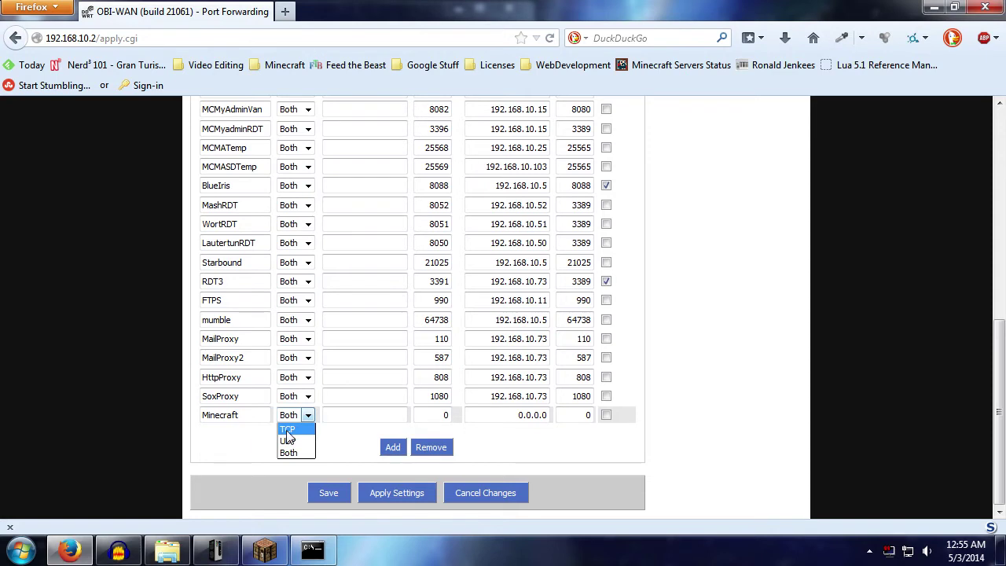
{"action": "left_click", "coordinate": [302, 441]}
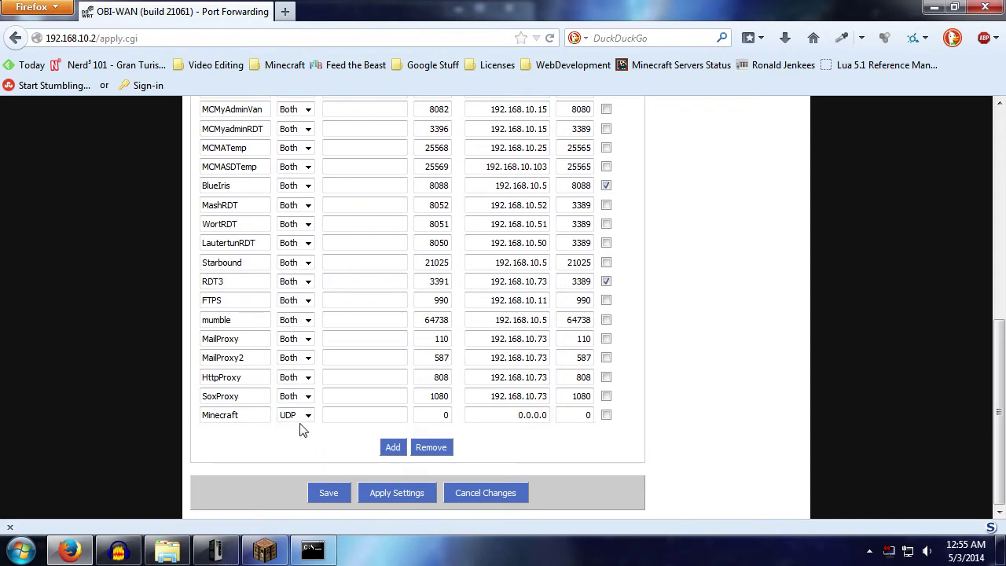
{"action": "left_click", "coordinate": [305, 417]}
{"action": "left_click", "coordinate": [303, 453]}
Step: Save the port forwarding list with the new Minecraft row
{"action": "scroll", "coordinate": [341, 452], "scroll_direction": "up", "scroll_amount": 10}
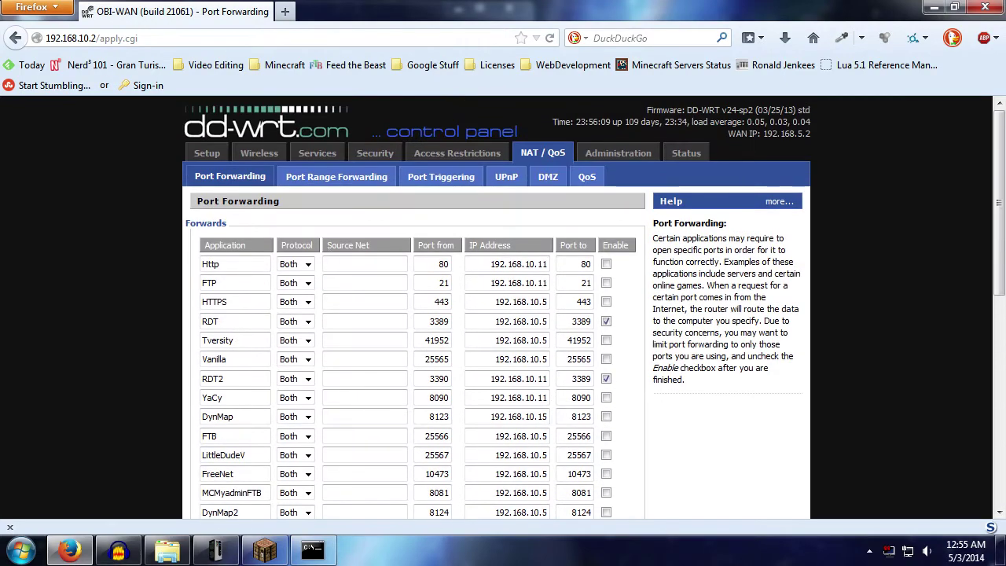
{"action": "scroll", "coordinate": [375, 260], "scroll_direction": "down", "scroll_amount": 1}
{"action": "scroll", "coordinate": [353, 315], "scroll_direction": "down", "scroll_amount": 10}
{"action": "scroll", "coordinate": [354, 411], "scroll_direction": "down", "scroll_amount": 2}
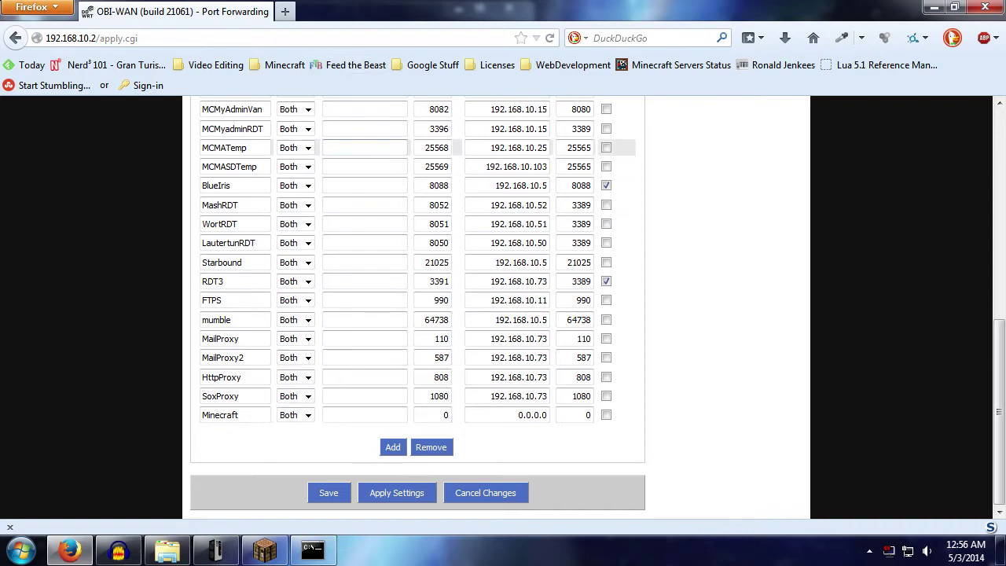
{"action": "left_click", "coordinate": [395, 445]}
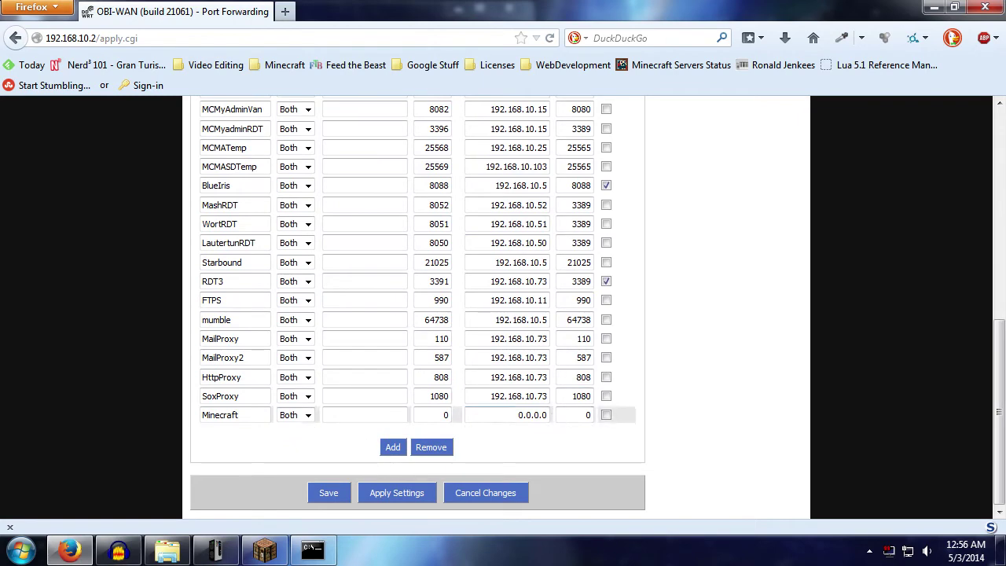
Step: Review the saved forwarding list, then switch to the D:\McMyAdmin folder in Explorer
{"action": "scroll", "coordinate": [551, 409], "scroll_direction": "up", "scroll_amount": 8}
{"action": "scroll", "coordinate": [503, 383], "scroll_direction": "up", "scroll_amount": 1}
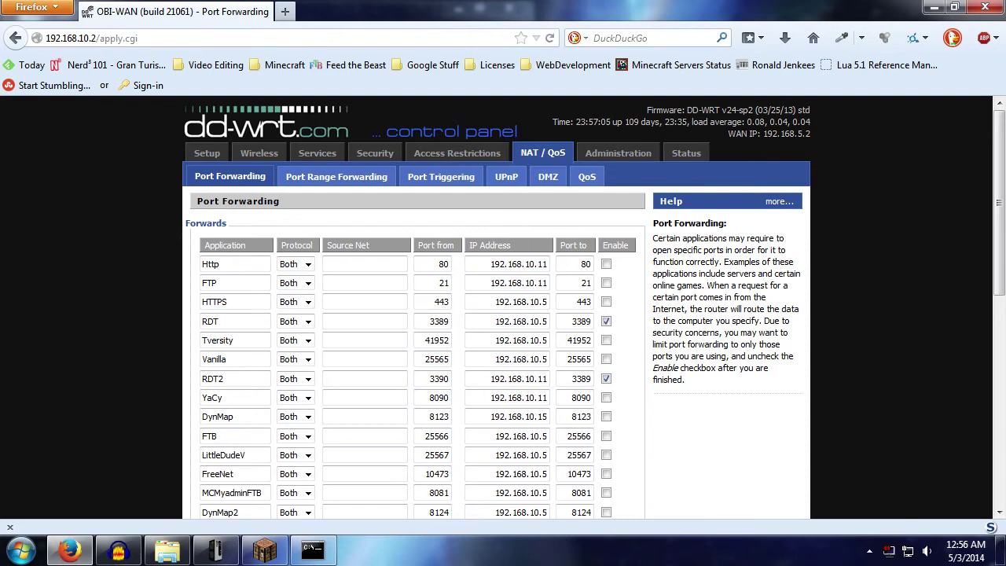
{"action": "scroll", "coordinate": [636, 292], "scroll_direction": "down", "scroll_amount": 5}
{"action": "scroll", "coordinate": [636, 292], "scroll_direction": "down", "scroll_amount": 5}
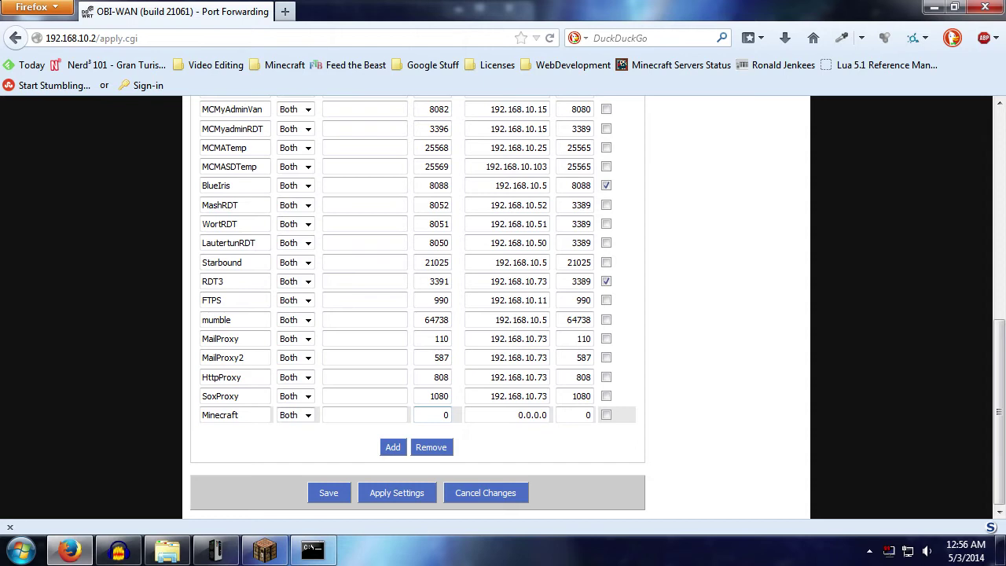
{"action": "scroll", "coordinate": [503, 307], "scroll_direction": "up", "scroll_amount": 2}
{"action": "scroll", "coordinate": [504, 306], "scroll_direction": "up", "scroll_amount": 2}
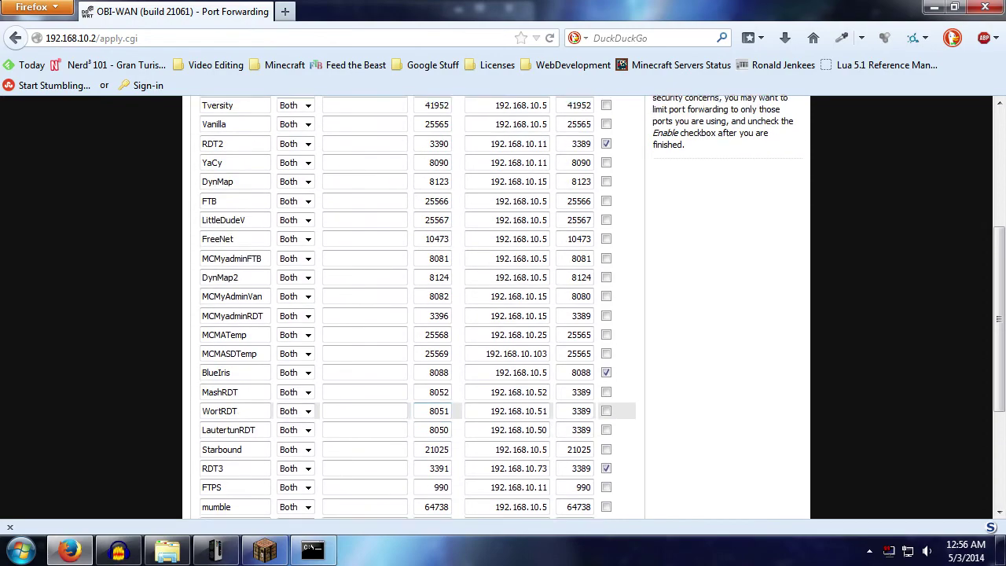
{"action": "scroll", "coordinate": [503, 306], "scroll_direction": "up", "scroll_amount": 5}
{"action": "scroll", "coordinate": [449, 399], "scroll_direction": "up", "scroll_amount": 1}
{"action": "scroll", "coordinate": [449, 399], "scroll_direction": "down", "scroll_amount": 2}
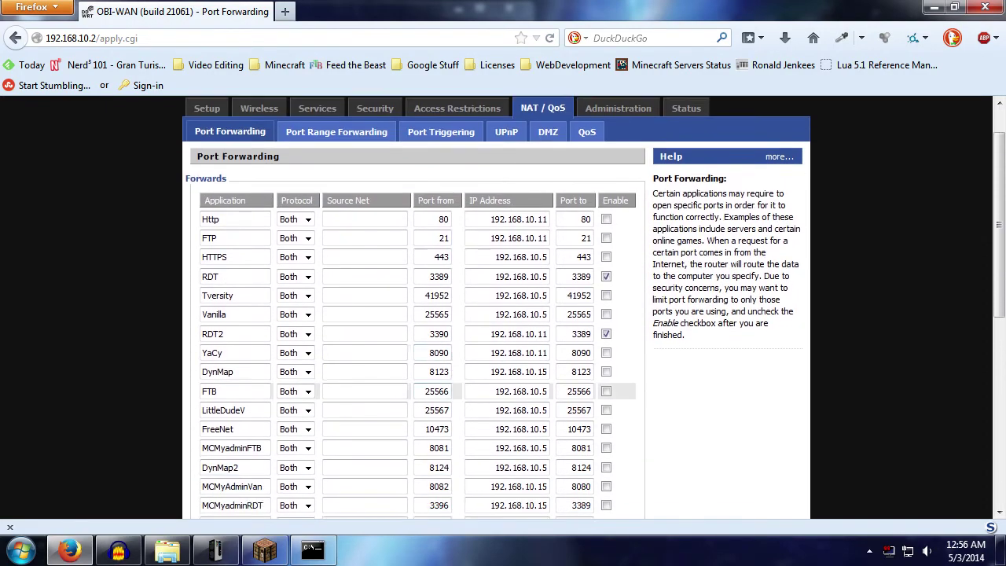
{"action": "scroll", "coordinate": [449, 399], "scroll_direction": "down", "scroll_amount": 8}
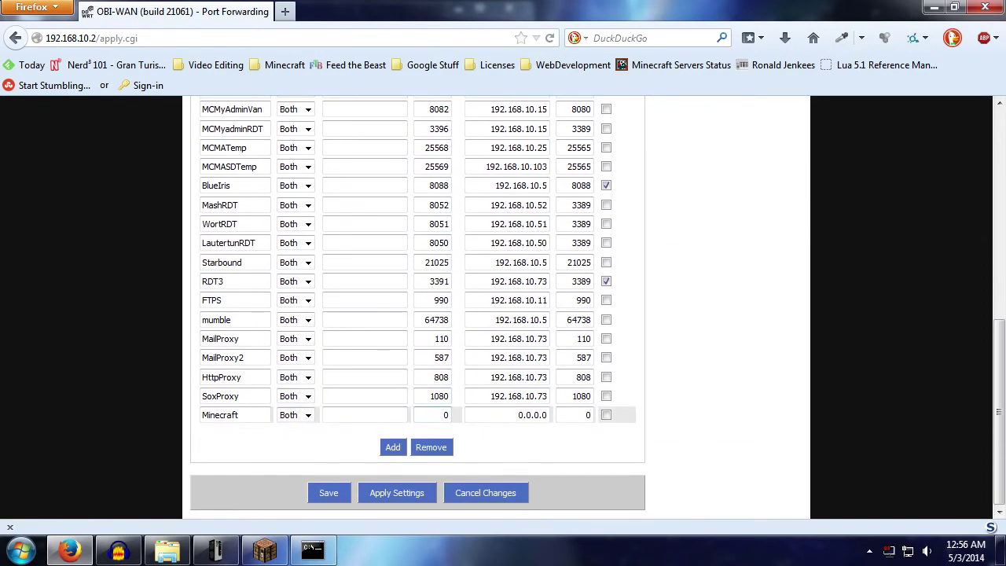
{"action": "left_click", "coordinate": [169, 555]}
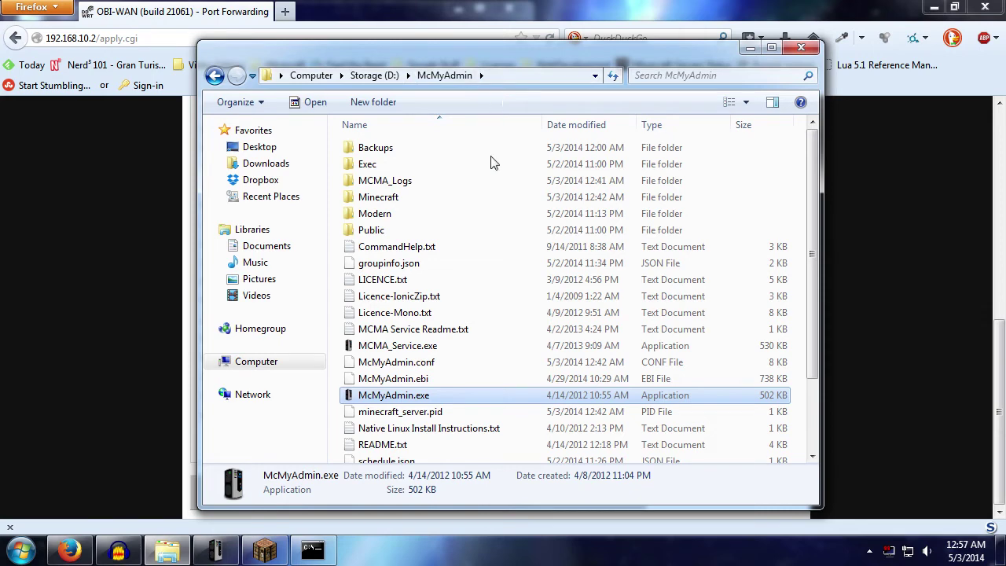
{"action": "mouse_move", "coordinate": [378, 198]}
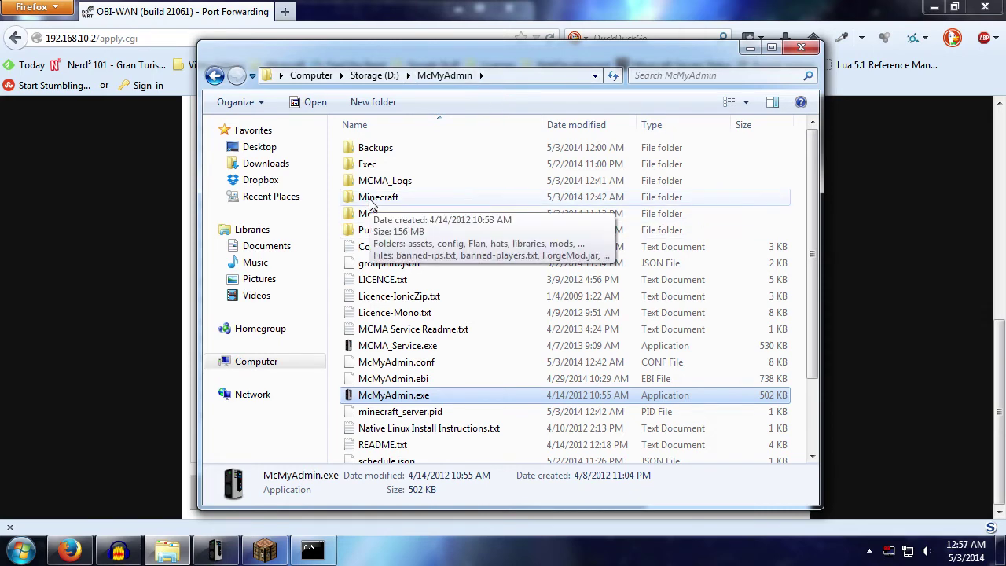
Step: Open server.properties from D:\McMyAdmin\Minecraft in Notepad
{"action": "double_click", "coordinate": [369, 198]}
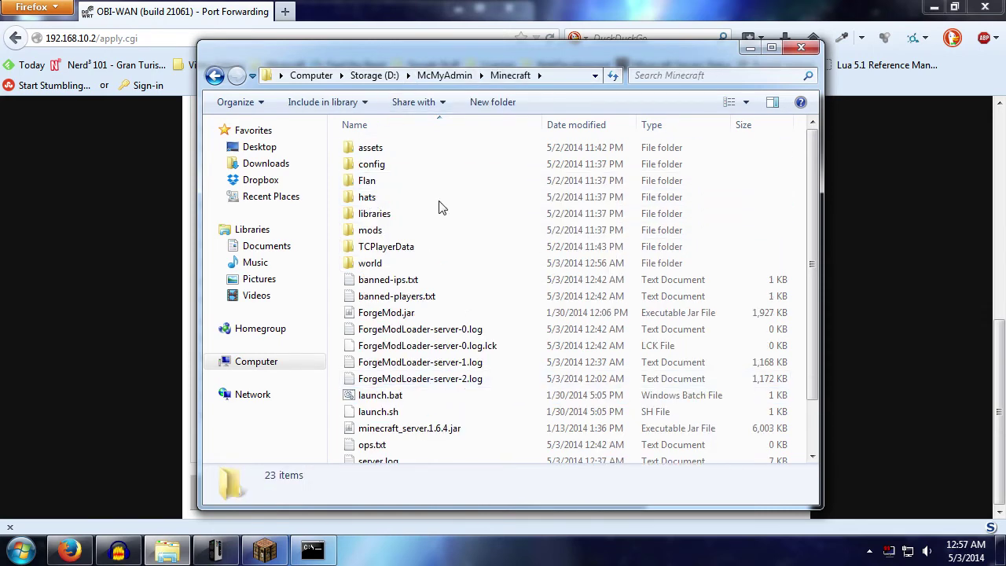
{"action": "scroll", "coordinate": [424, 440], "scroll_direction": "down", "scroll_amount": 2}
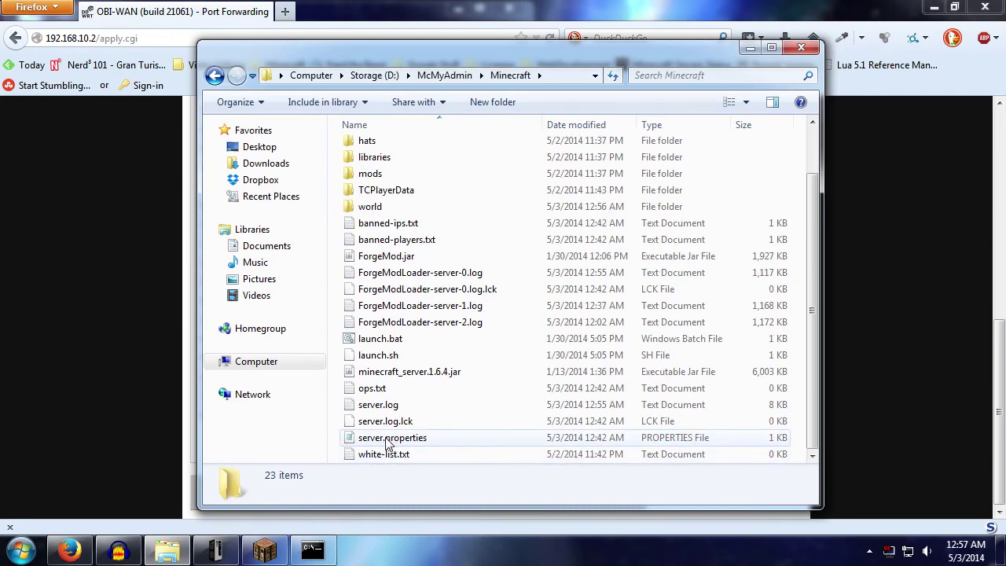
{"action": "double_click", "coordinate": [387, 440]}
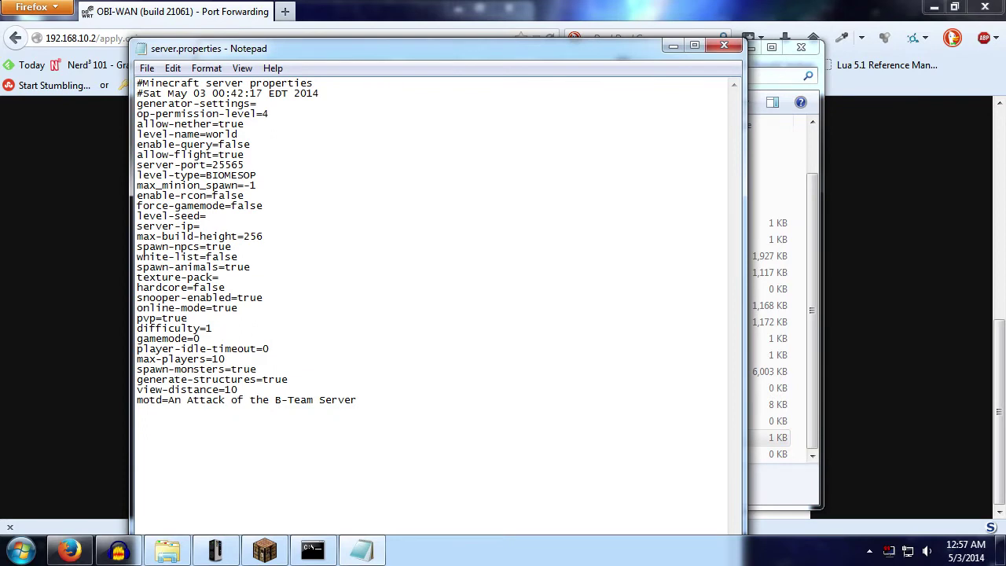
Step: Highlight the server-port=25565 line in server.properties to read the port
{"action": "left_click_drag", "start_coordinate": [244, 165], "coordinate": [137, 165]}
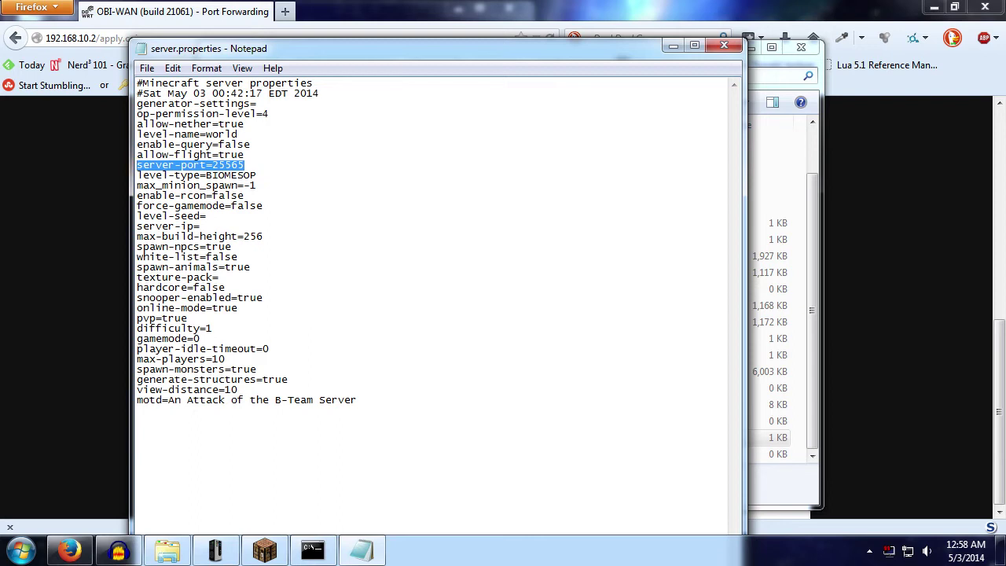
{"action": "key", "text": "ctrl+shift+Right"}
{"action": "key", "text": "Right"}
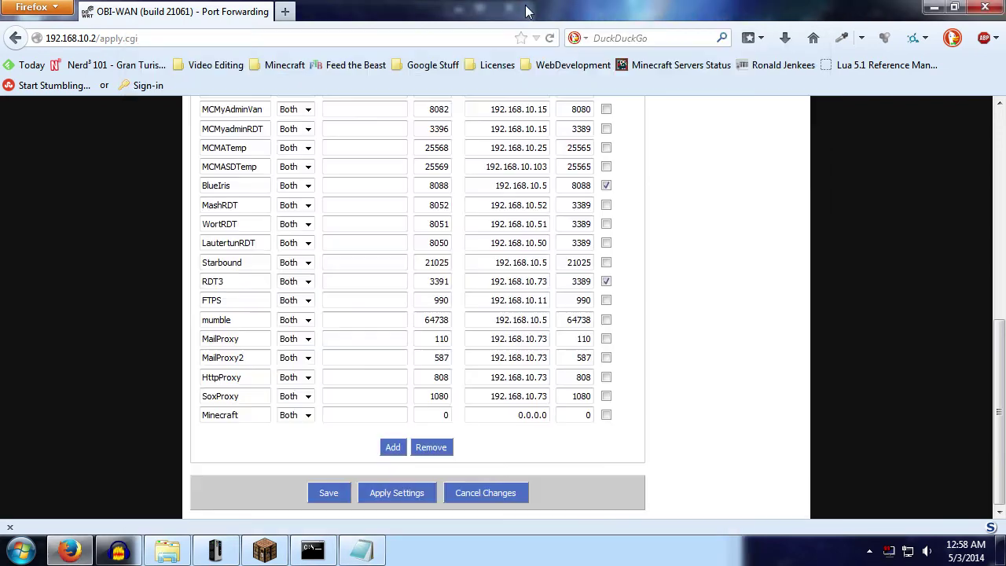
Step: Set both the incoming and destination ports of the Minecraft rule to 25565
{"action": "key", "text": "alt+Tab"}
{"action": "double_click", "coordinate": [446, 415]}
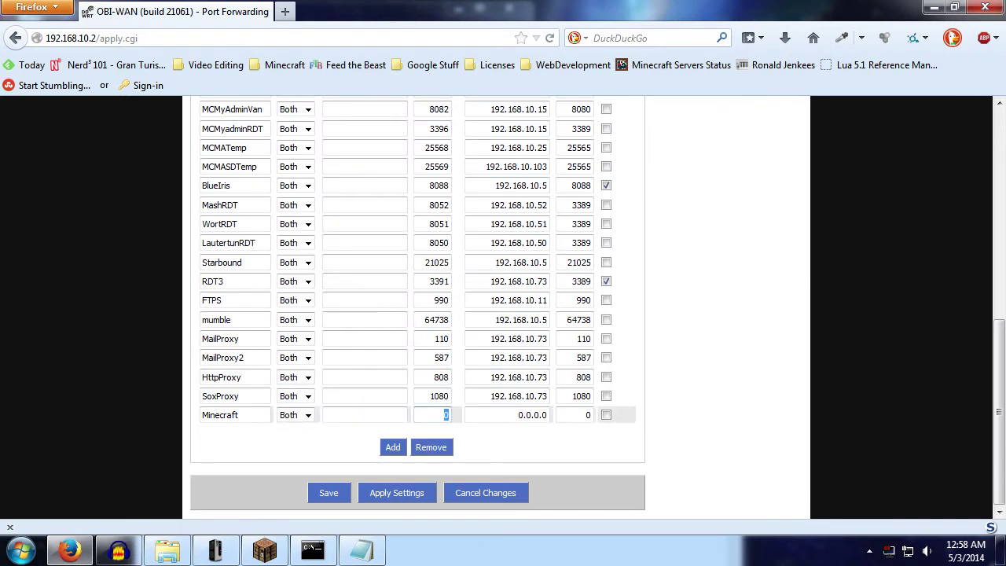
{"action": "type", "text": "25565"}
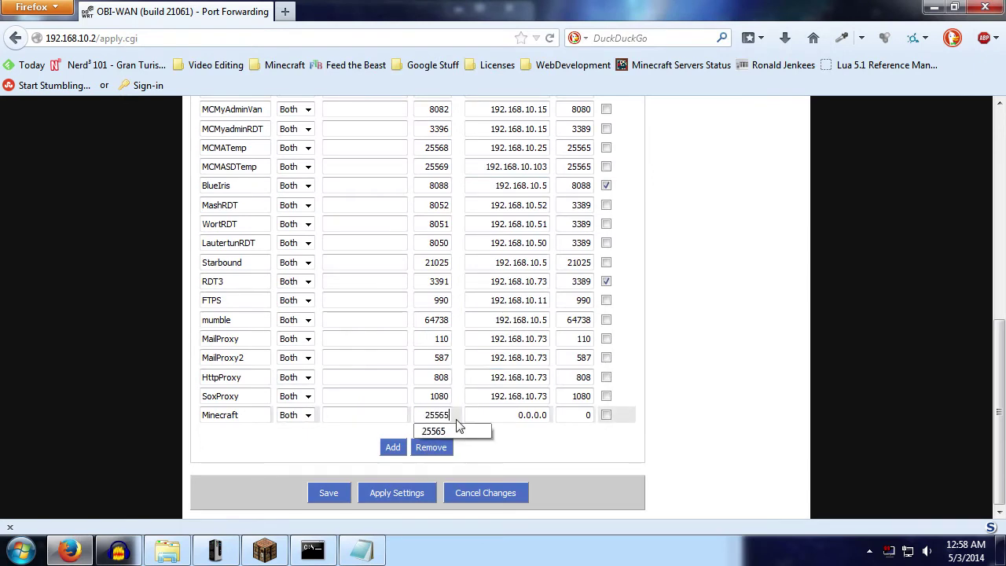
{"action": "double_click", "coordinate": [586, 415]}
{"action": "type", "text": "2"}
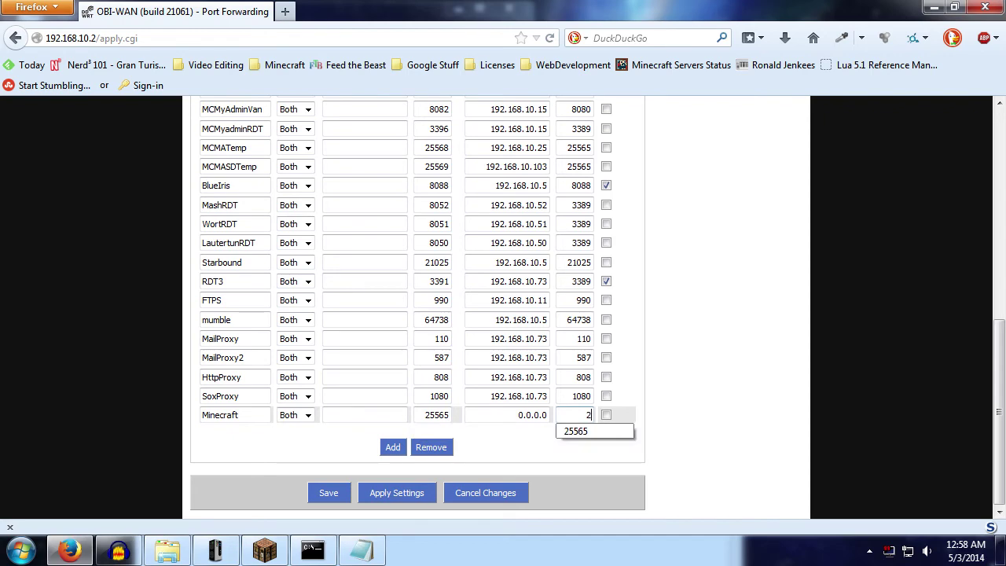
{"action": "type", "text": "5565"}
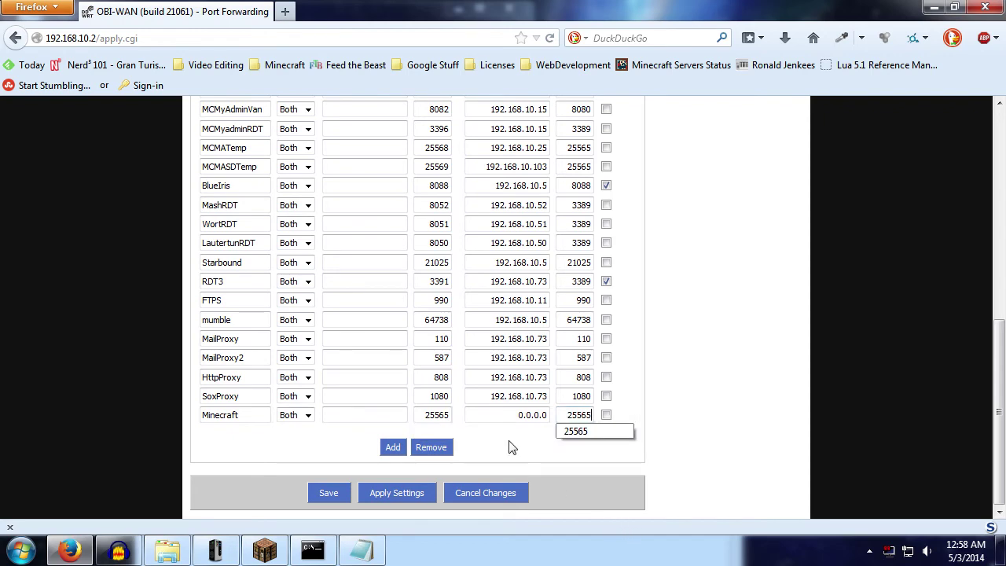
Step: Set the Minecraft rule's IP address to 192.168.10.73, as shown by ipconfig
{"action": "left_click", "coordinate": [519, 415]}
{"action": "key", "text": "Return"}
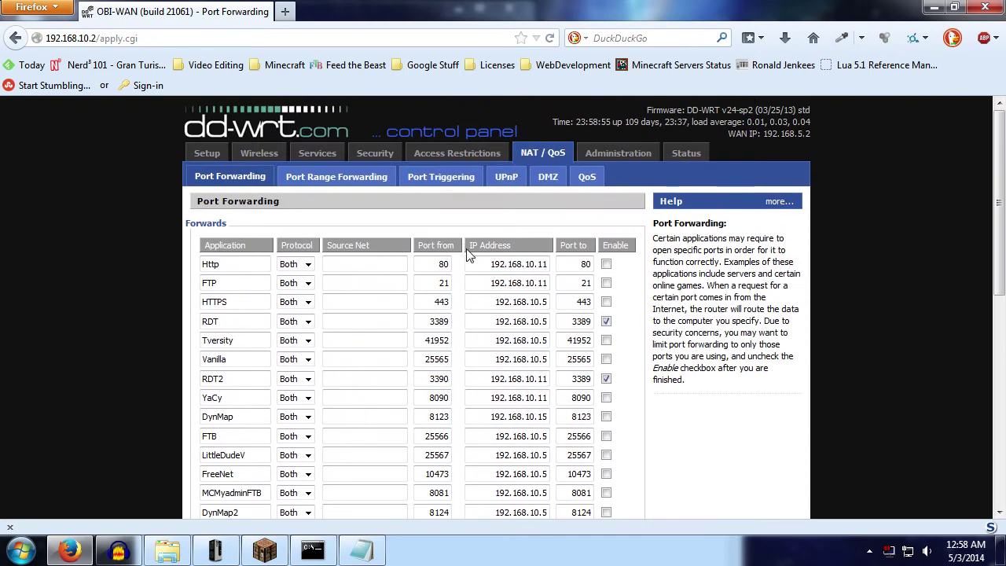
{"action": "scroll", "coordinate": [519, 416], "scroll_direction": "down", "scroll_amount": 10}
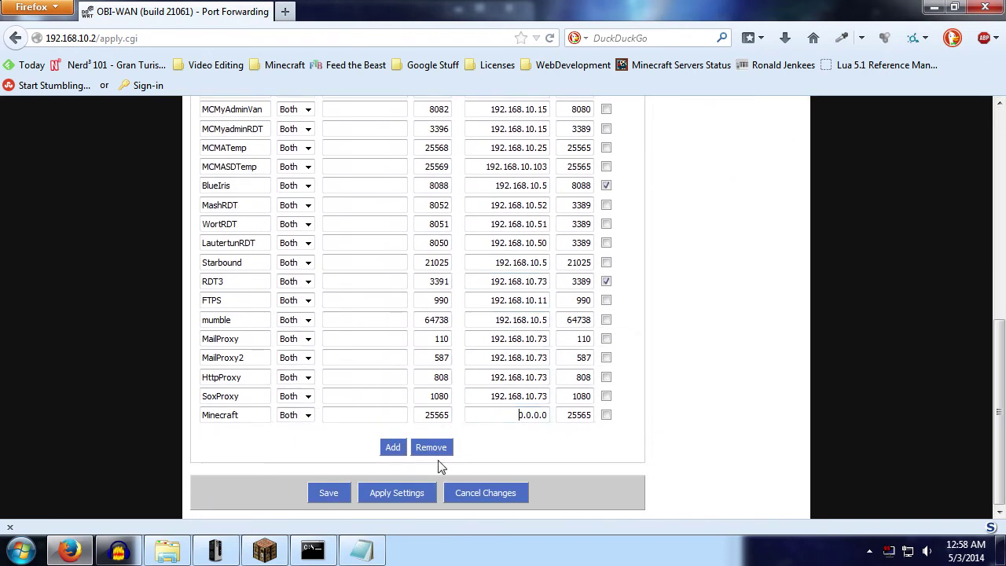
{"action": "left_click", "coordinate": [313, 551]}
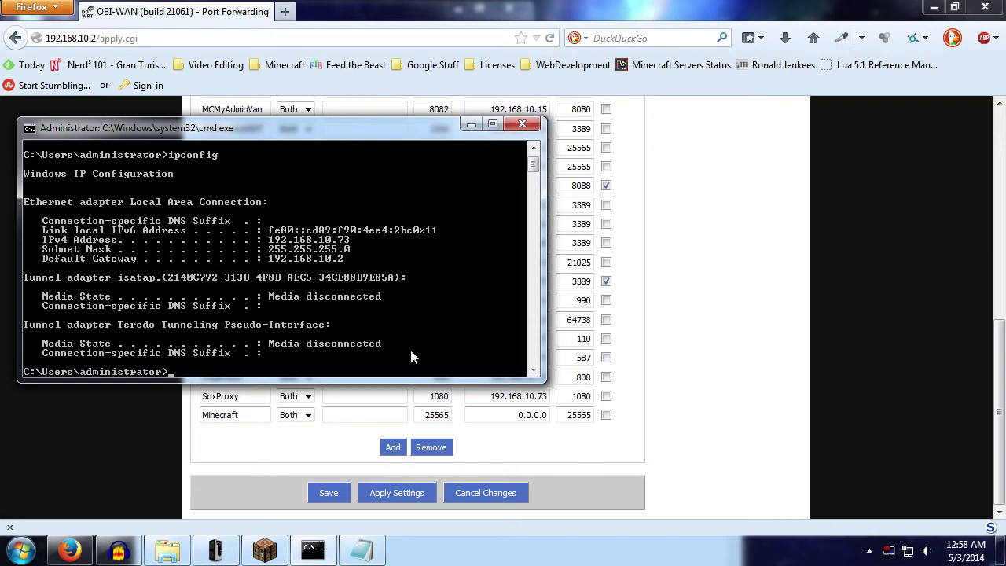
{"action": "left_click", "coordinate": [605, 436]}
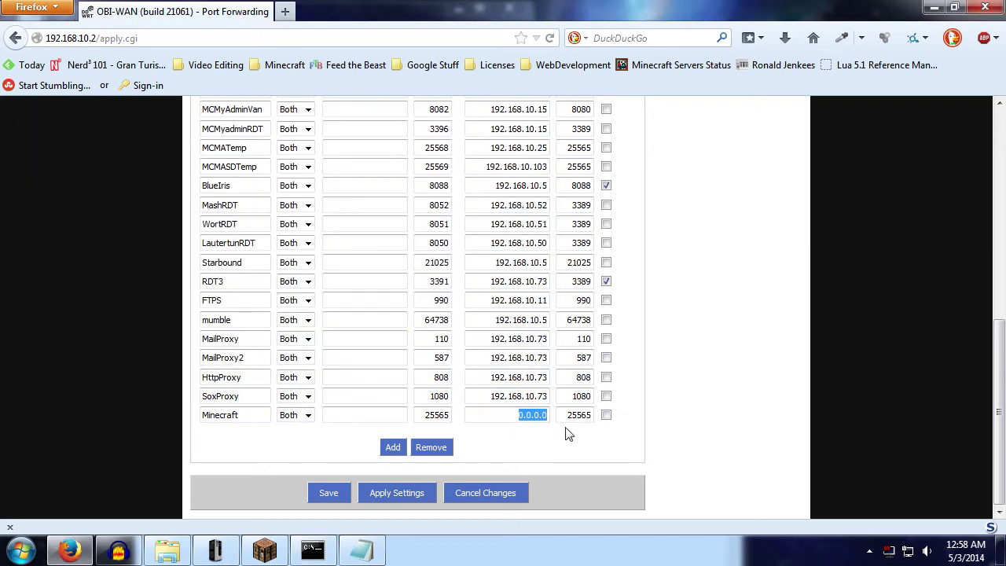
{"action": "type", "text": "192.168.1"}
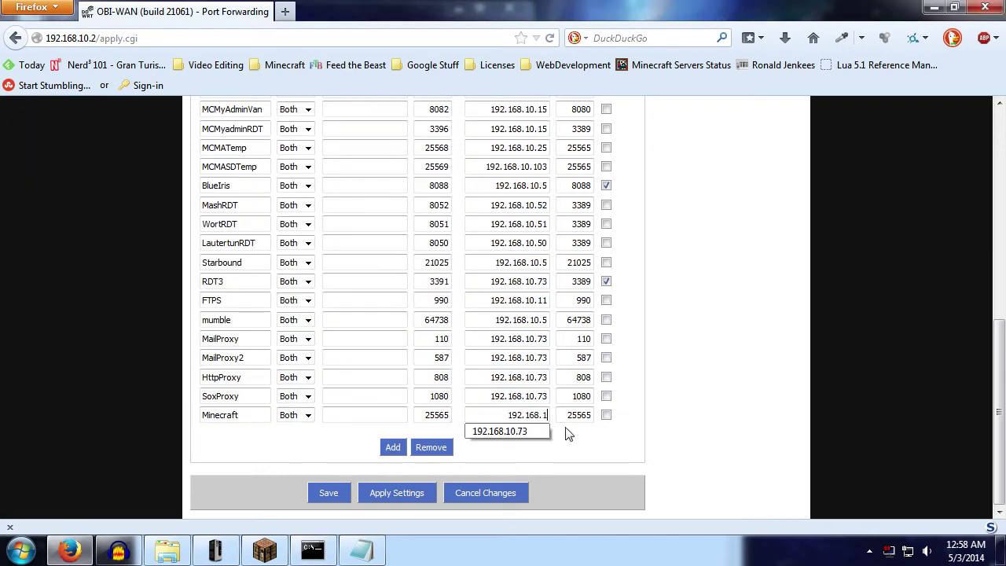
{"action": "type", "text": "0.73"}
Step: Tick Enable on the Minecraft forwarding rule
{"action": "left_click", "coordinate": [607, 416]}
{"action": "key", "text": "Return"}
{"action": "scroll", "coordinate": [621, 376], "scroll_direction": "down", "scroll_amount": 15}
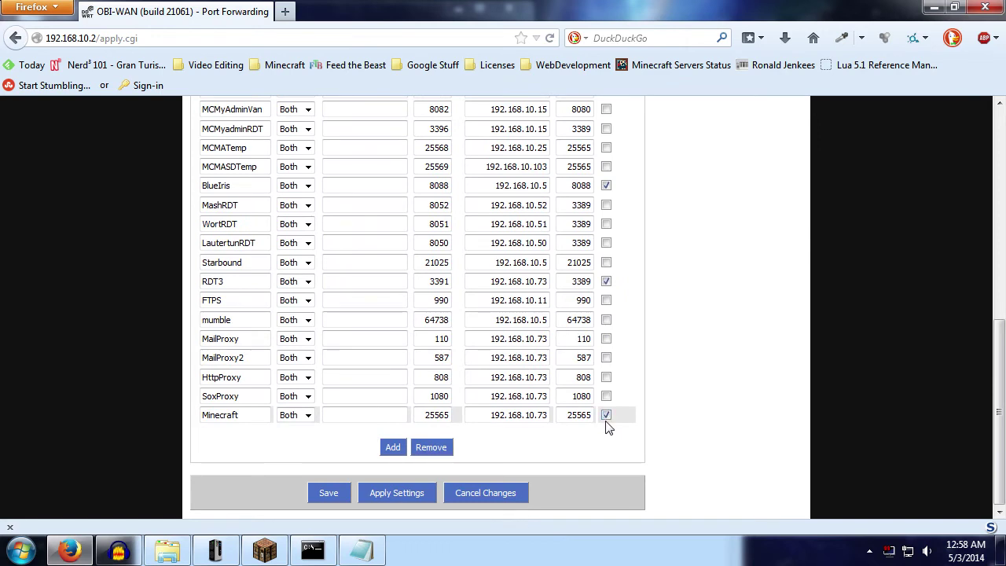
{"action": "scroll", "coordinate": [607, 425], "scroll_direction": "up", "scroll_amount": 5}
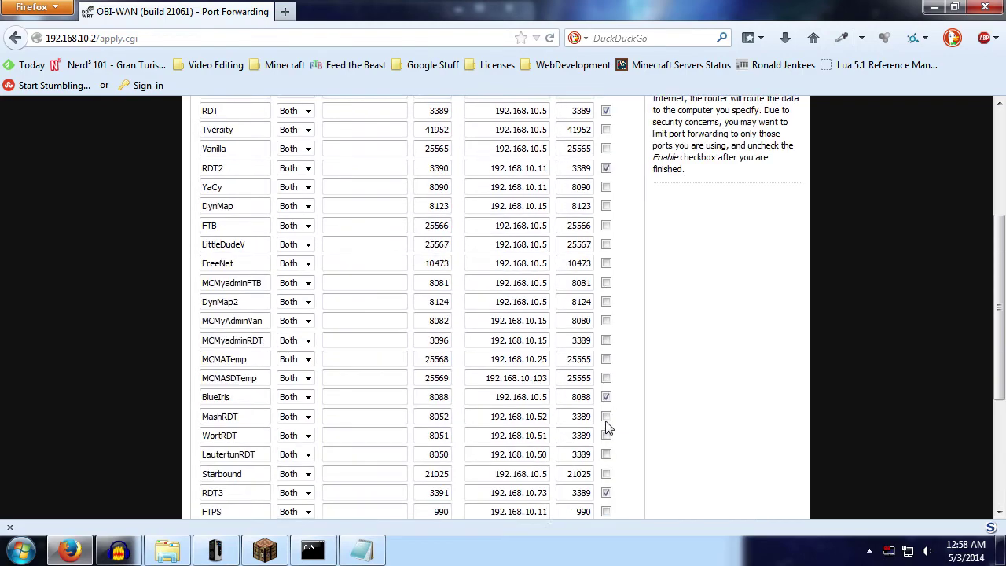
{"action": "scroll", "coordinate": [607, 426], "scroll_direction": "up", "scroll_amount": 10}
{"action": "scroll", "coordinate": [607, 425], "scroll_direction": "down", "scroll_amount": 15}
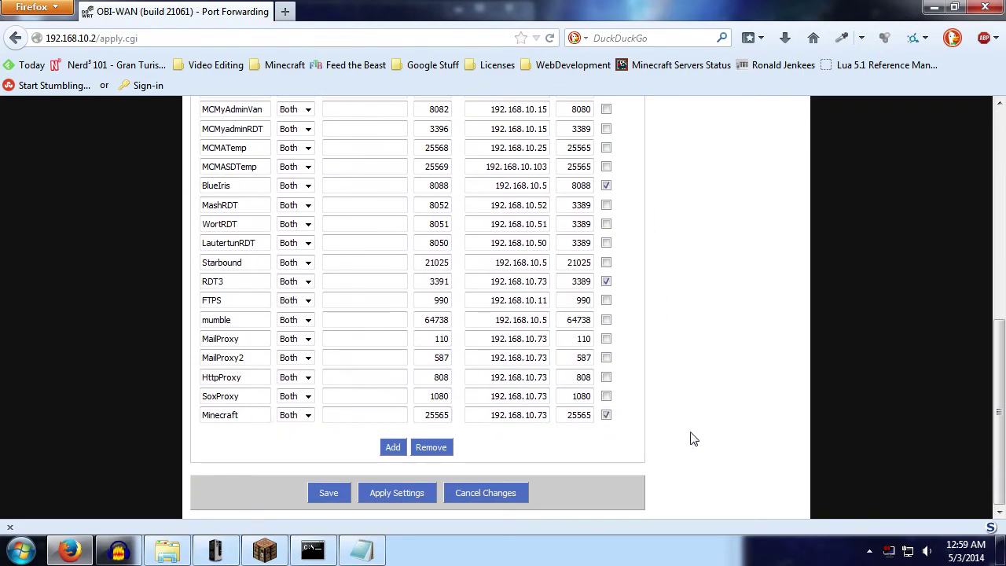
{"action": "scroll", "coordinate": [690, 438], "scroll_direction": "up", "scroll_amount": 15}
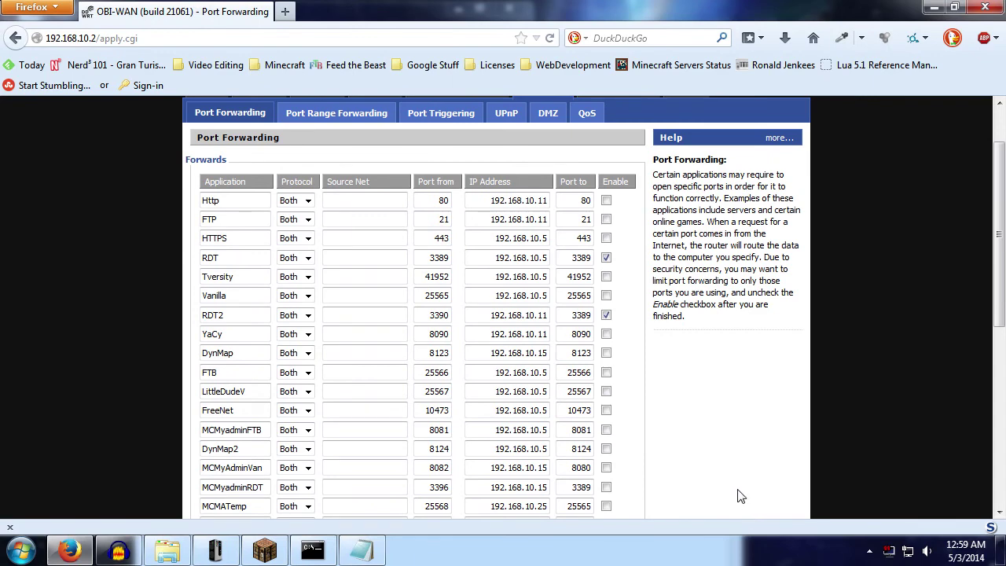
{"action": "scroll", "coordinate": [665, 441], "scroll_direction": "down", "scroll_amount": 15}
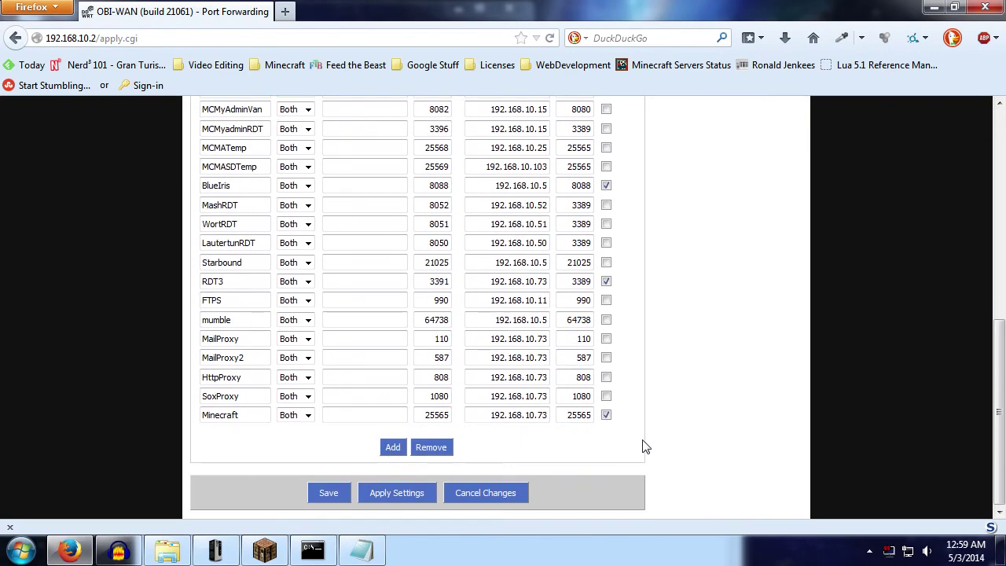
{"action": "scroll", "coordinate": [643, 446], "scroll_direction": "up", "scroll_amount": 8}
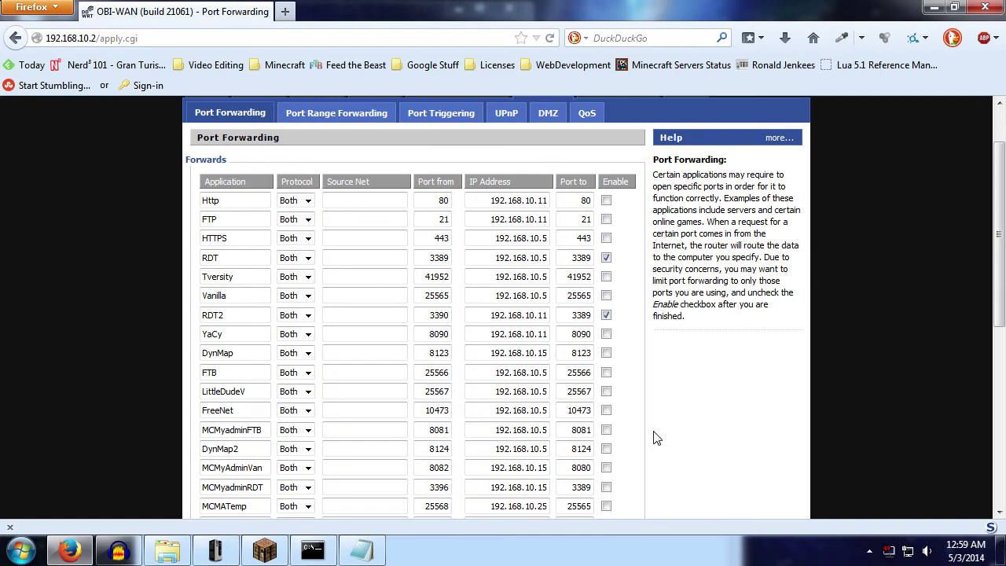
{"action": "scroll", "coordinate": [658, 438], "scroll_direction": "up", "scroll_amount": 2}
{"action": "scroll", "coordinate": [653, 443], "scroll_direction": "down", "scroll_amount": 9}
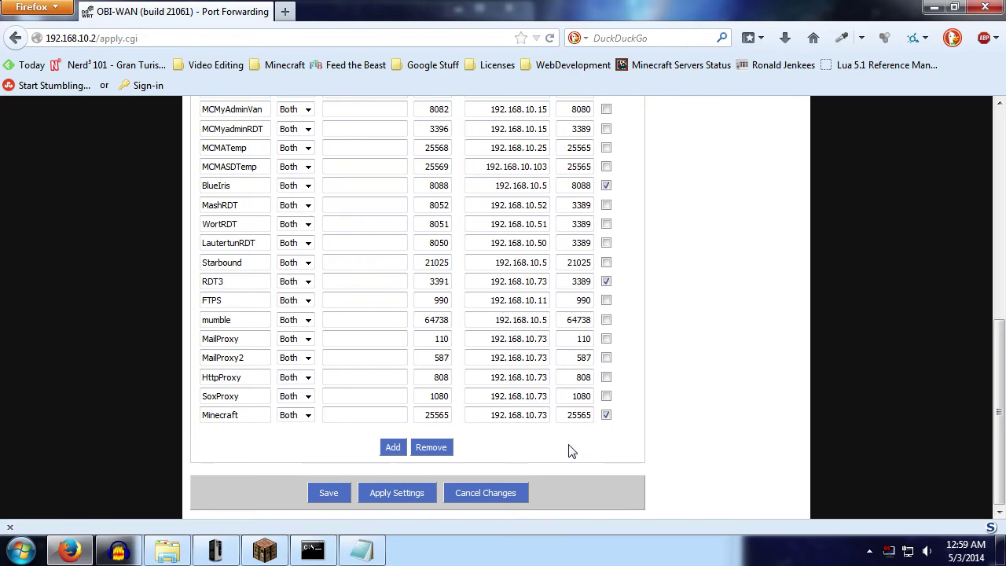
Step: Save the Forwards table and wait for the router to finish processing
{"action": "left_click", "coordinate": [387, 502]}
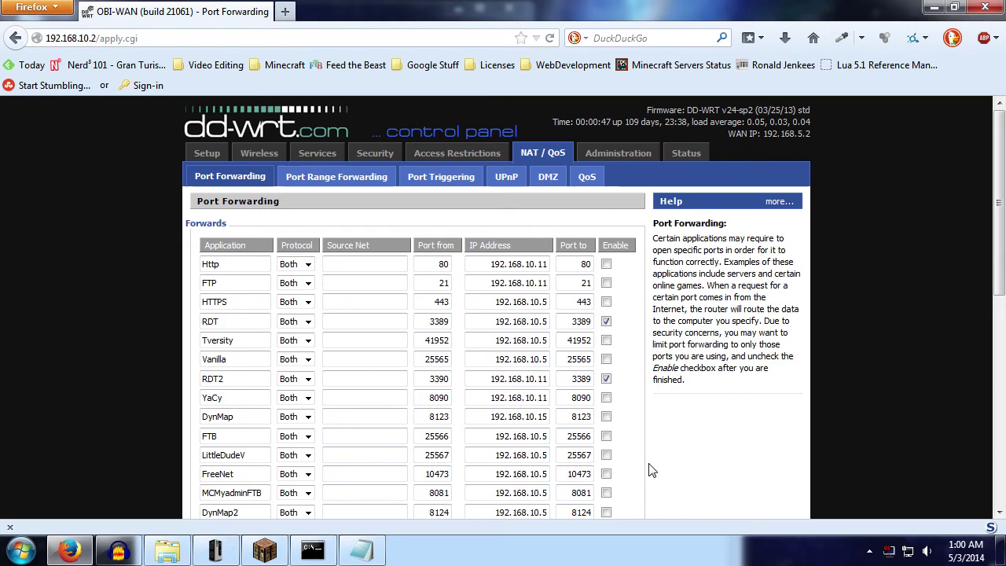
{"action": "scroll", "coordinate": [655, 456], "scroll_direction": "down", "scroll_amount": 10}
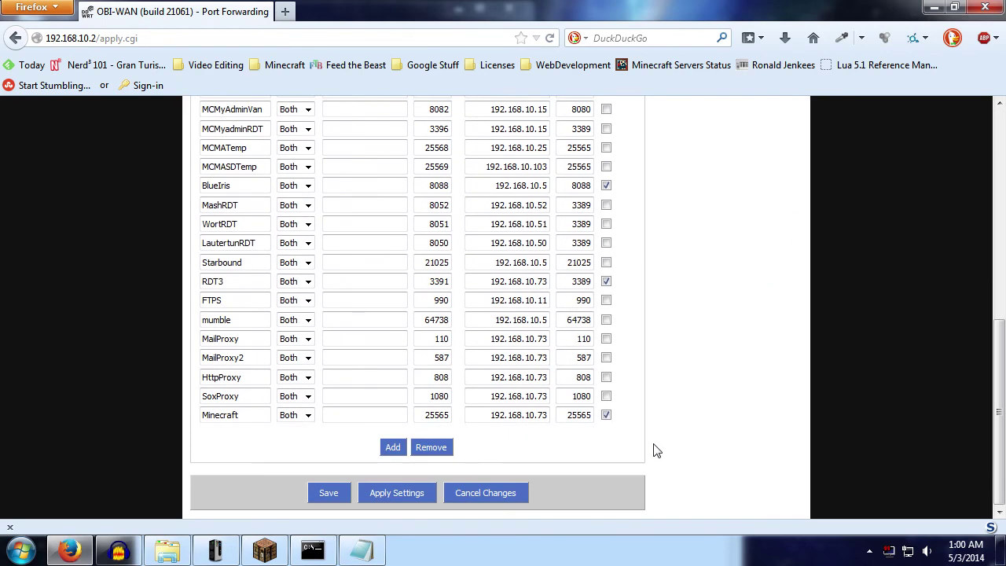
{"action": "scroll", "coordinate": [655, 448], "scroll_direction": "up", "scroll_amount": 10}
Step: Switch to the Minecraft client and place the cursor in the Server Address box for 'Minecraft Server'
{"action": "left_click", "coordinate": [259, 554]}
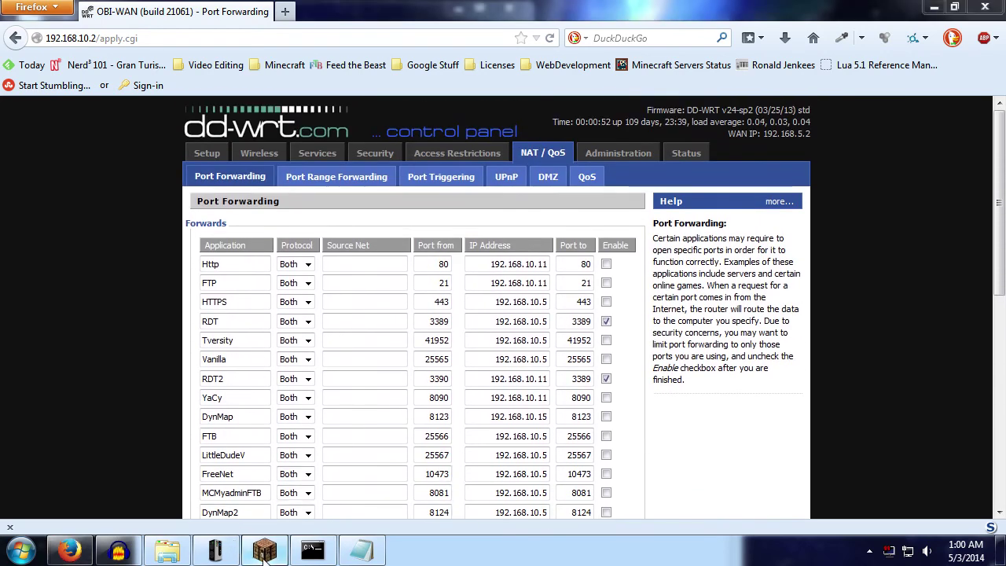
{"action": "left_click", "coordinate": [550, 308]}
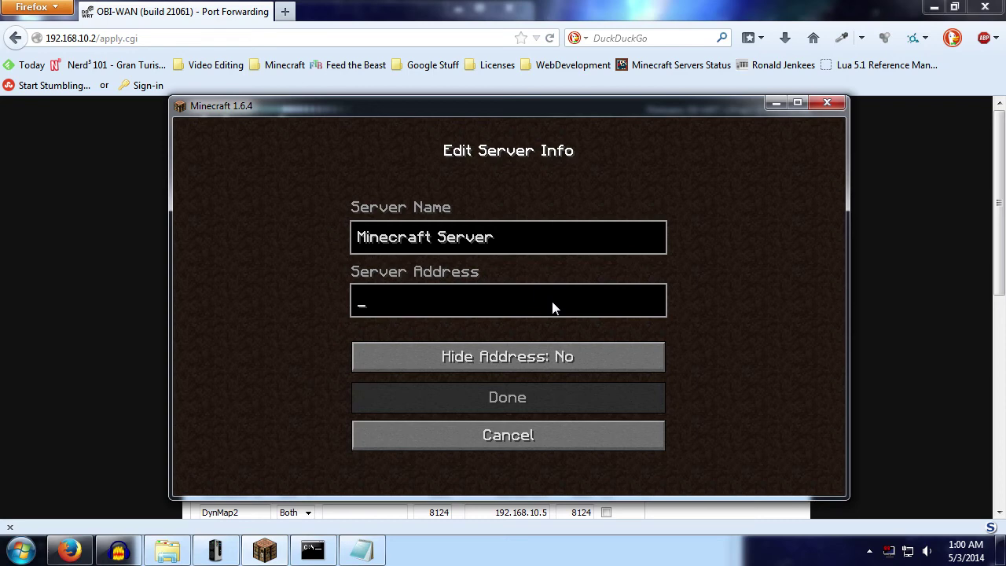
{"action": "left_click", "coordinate": [536, 308]}
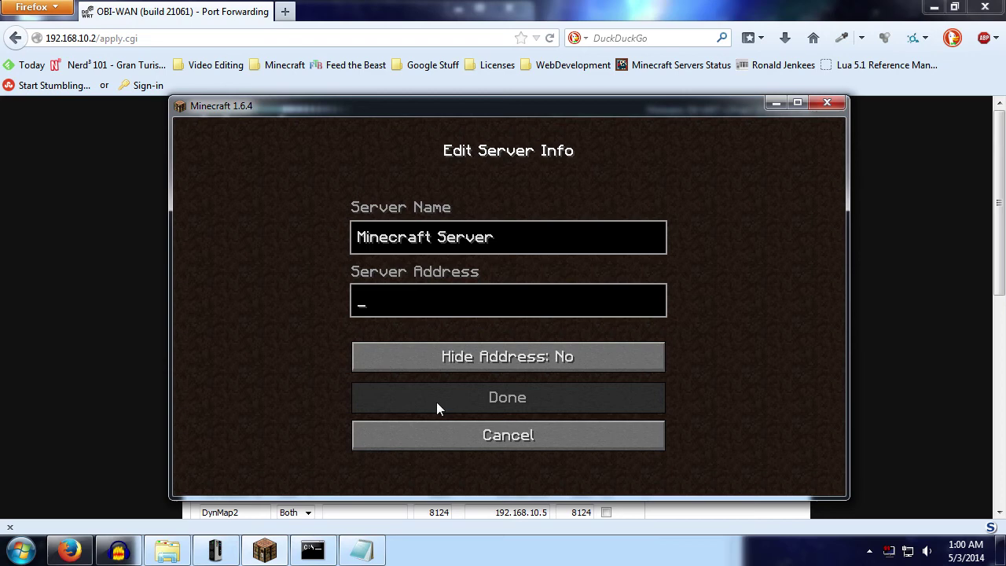